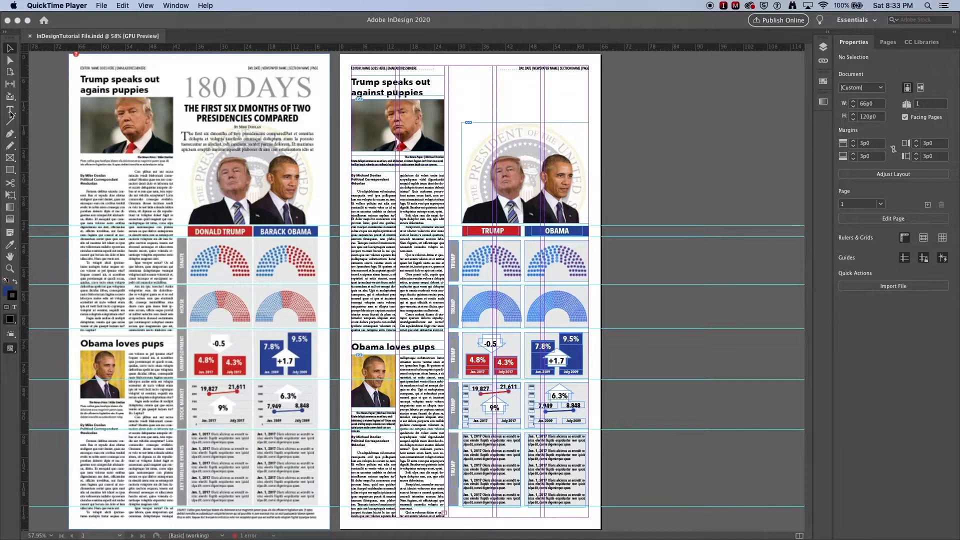
- Draw a text frame above the presidential seal across the right-hand page's graphic columns and enter "180 DAYS"
click(10, 114)
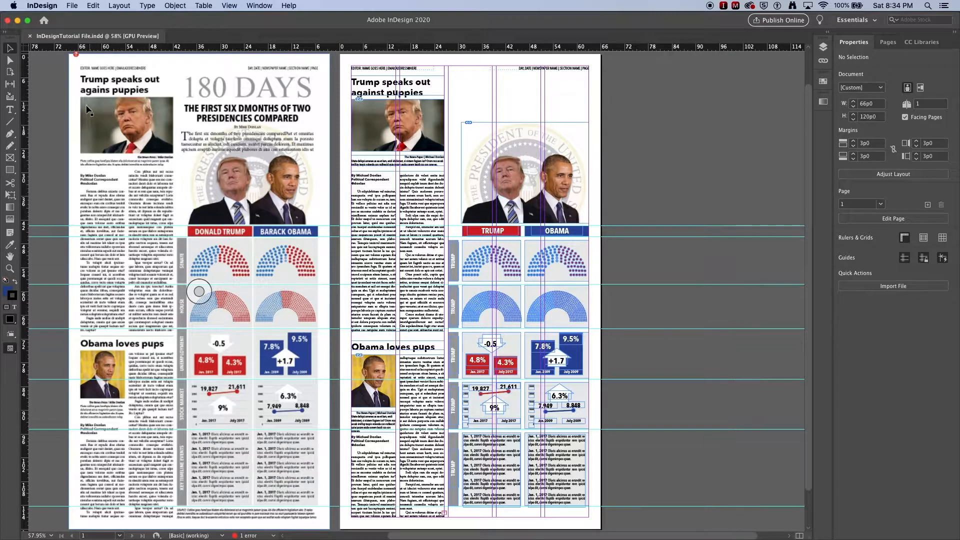
click(11, 111)
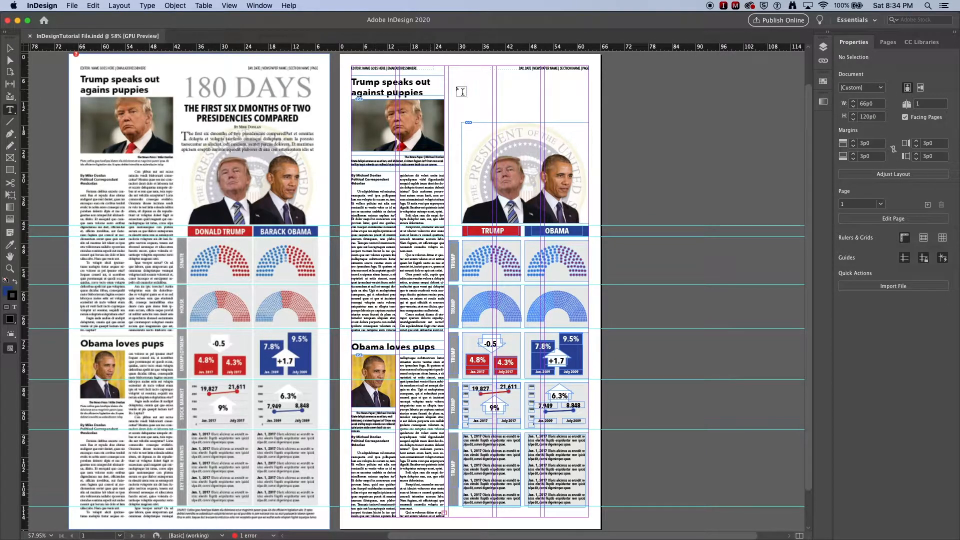
drag(453, 76, 588, 104)
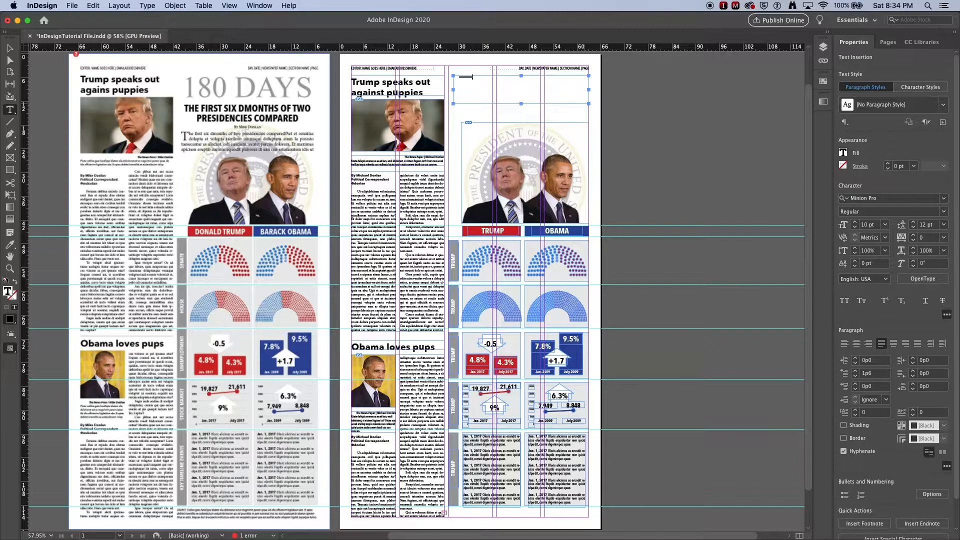
- Apply the Arthead 1 character style to all of the "180 DAYS" text
key(super+a)
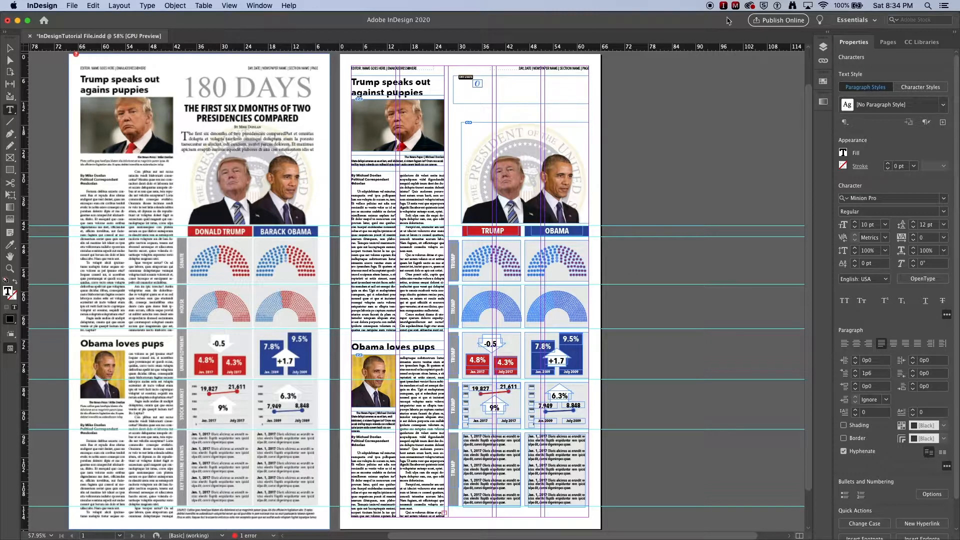
click(931, 89)
click(943, 105)
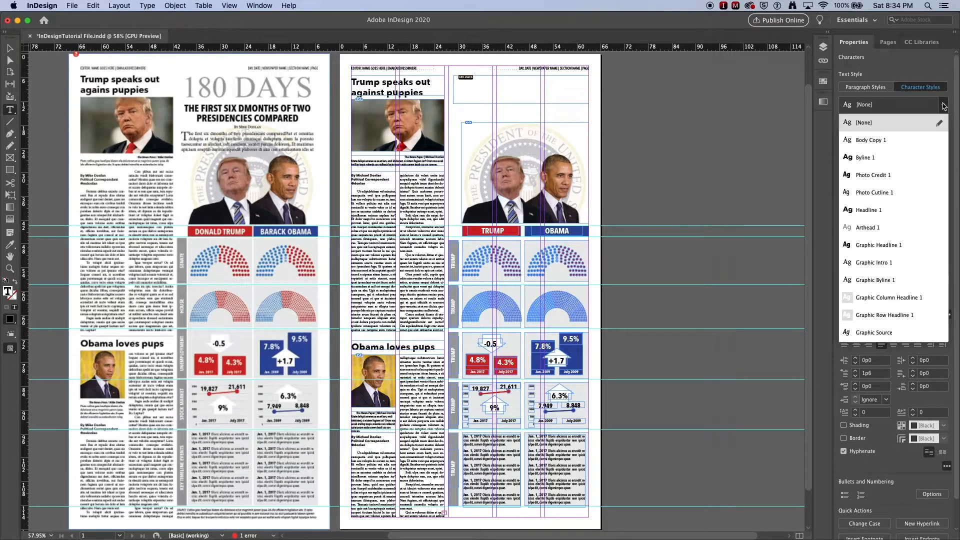
click(880, 247)
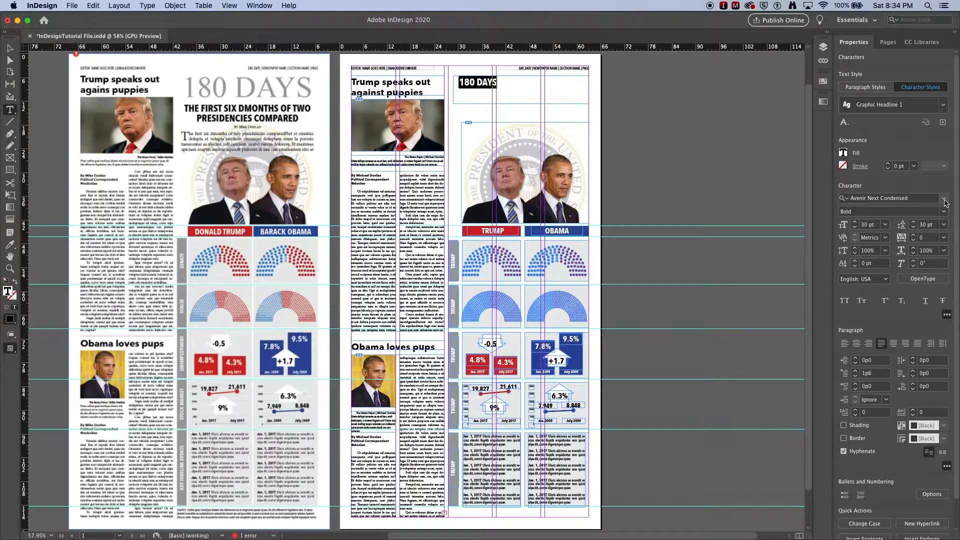
click(944, 104)
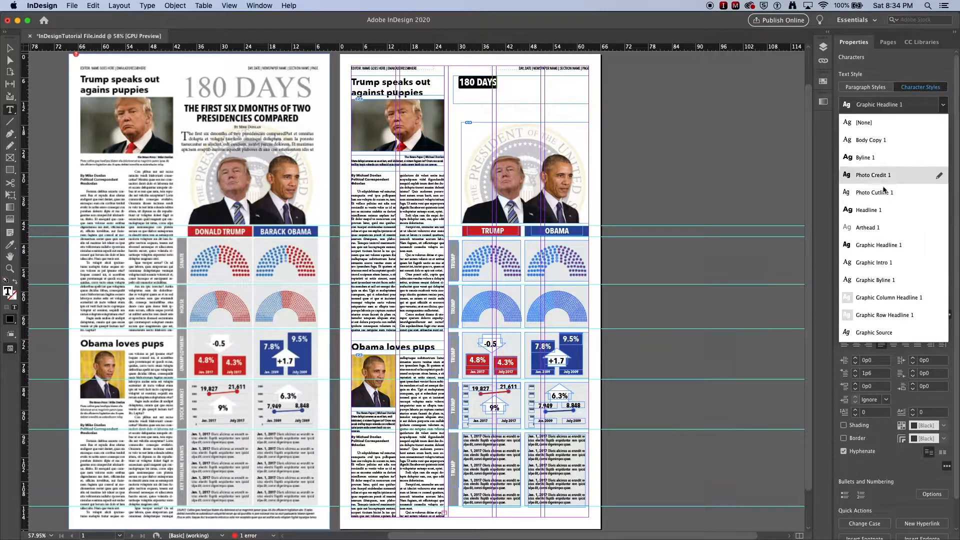
click(867, 228)
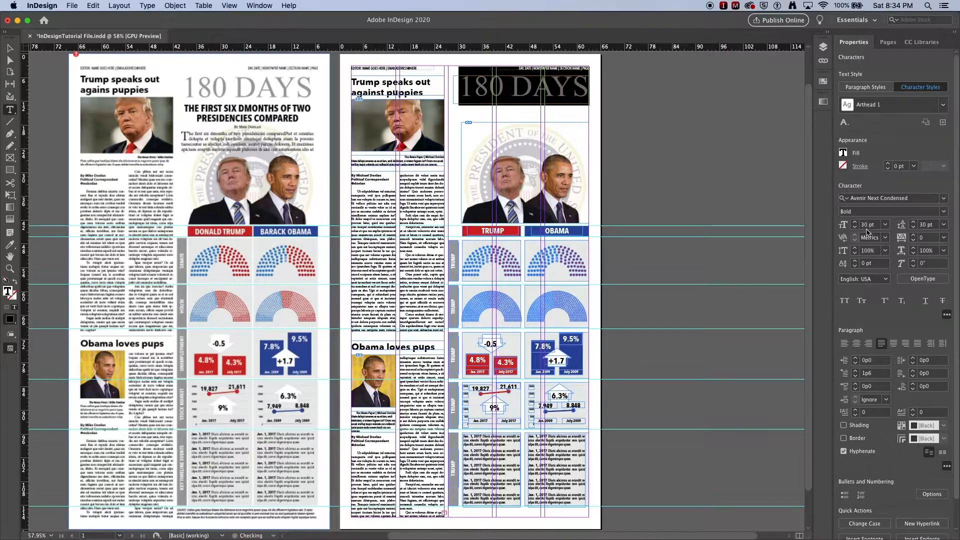
- Apply the Arthead P1 paragraph style to the "180 DAYS" text and deselect the frame
click(864, 87)
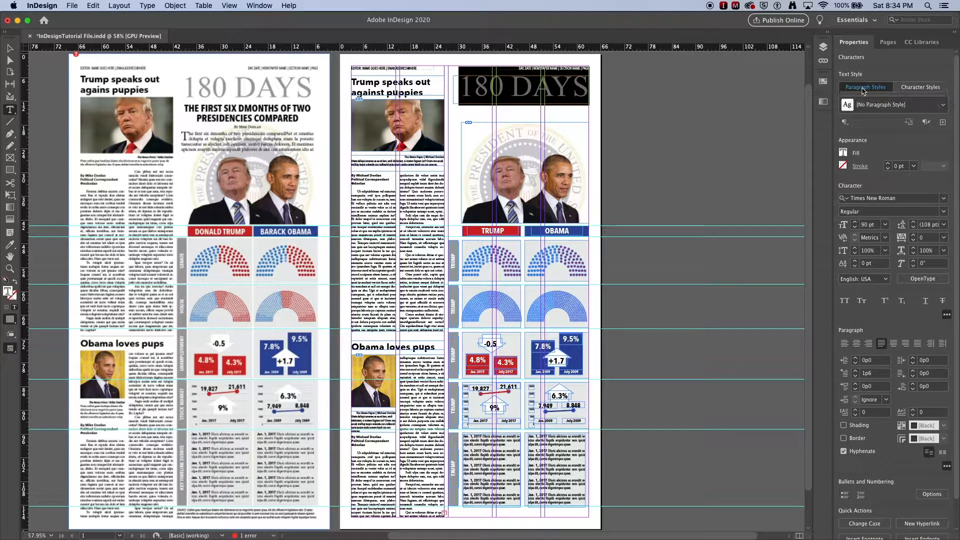
click(921, 104)
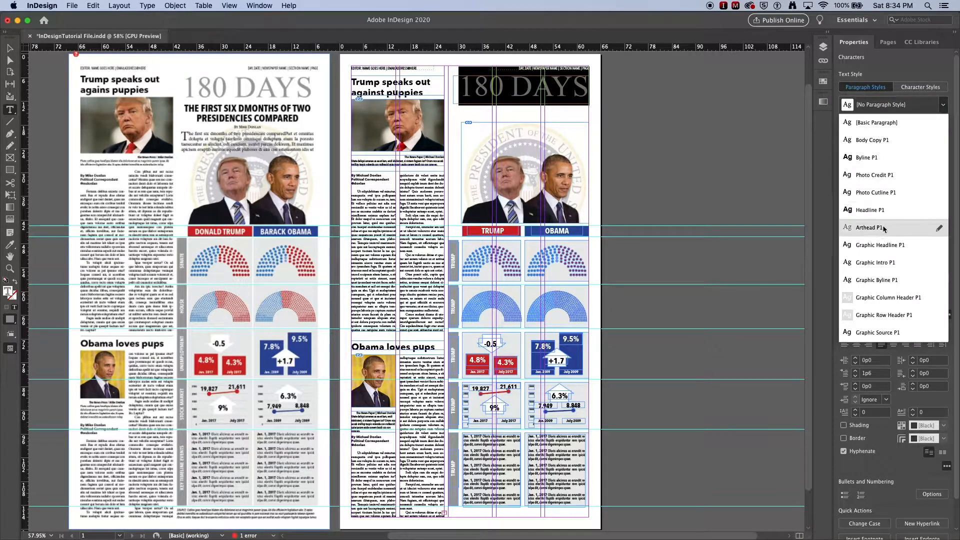
click(891, 228)
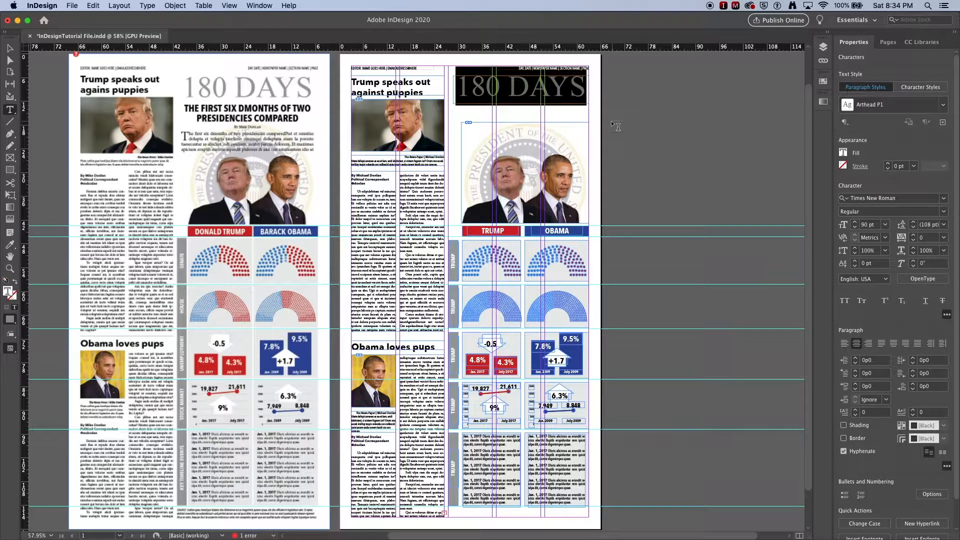
click(10, 48)
click(49, 85)
- Draw a text frame directly below "180 DAYS" and enter "THE FIRST SIX MONTHS OF TWO PRESIDENCIES COMPARED"
click(9, 110)
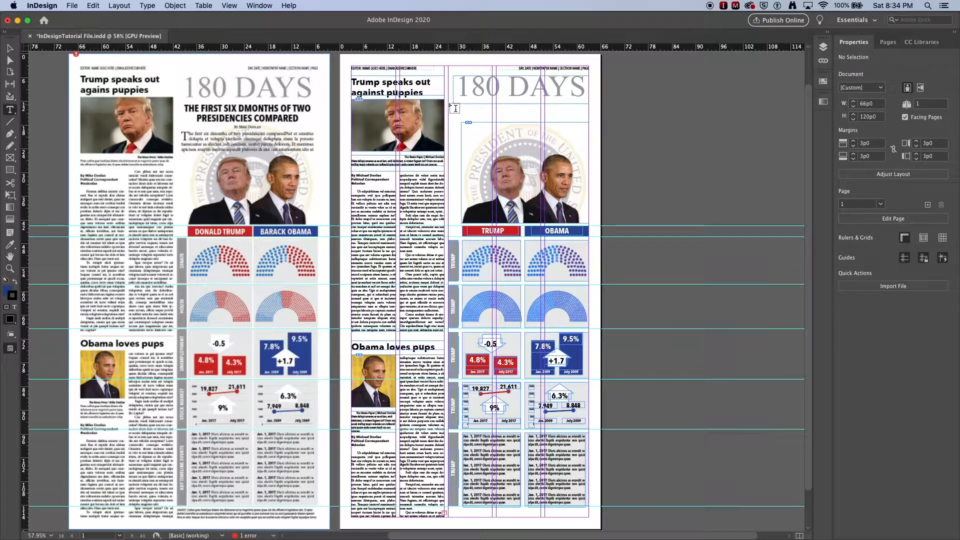
drag(450, 100, 592, 122)
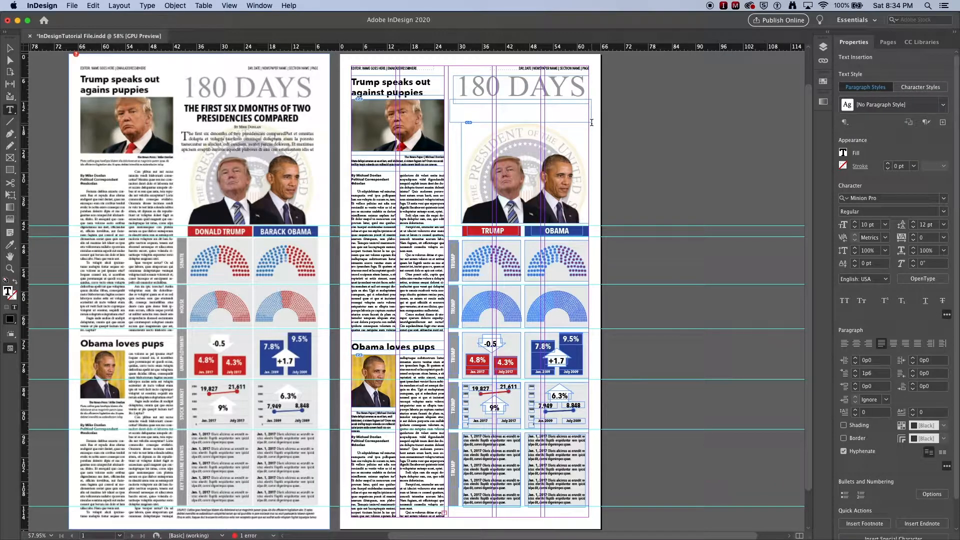
text(THE FIRST SIX MONTHS OF TWO PRESIDENCIES COMPARED)
- Apply the Graphic Headline 1 character style to the whole headline below "180 DAYS"
key(super+a)
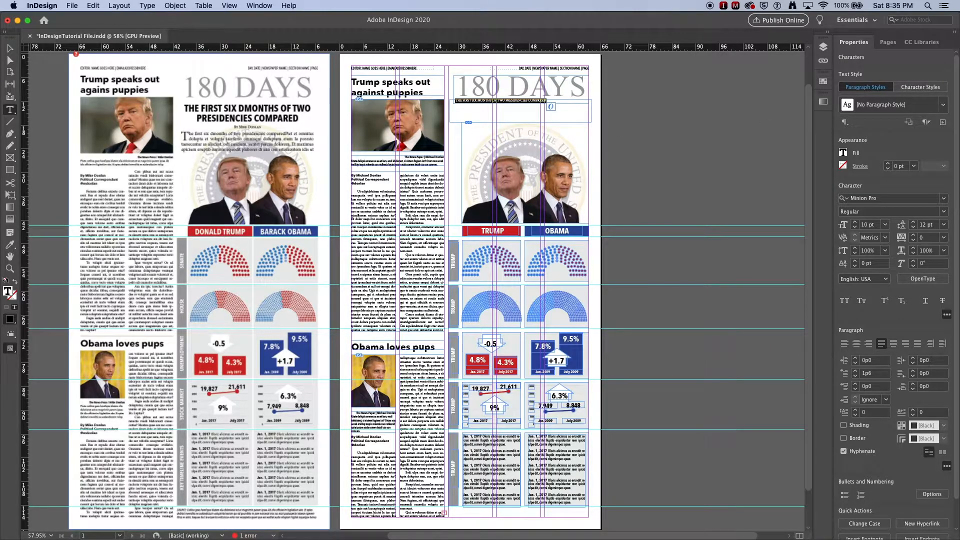
click(927, 88)
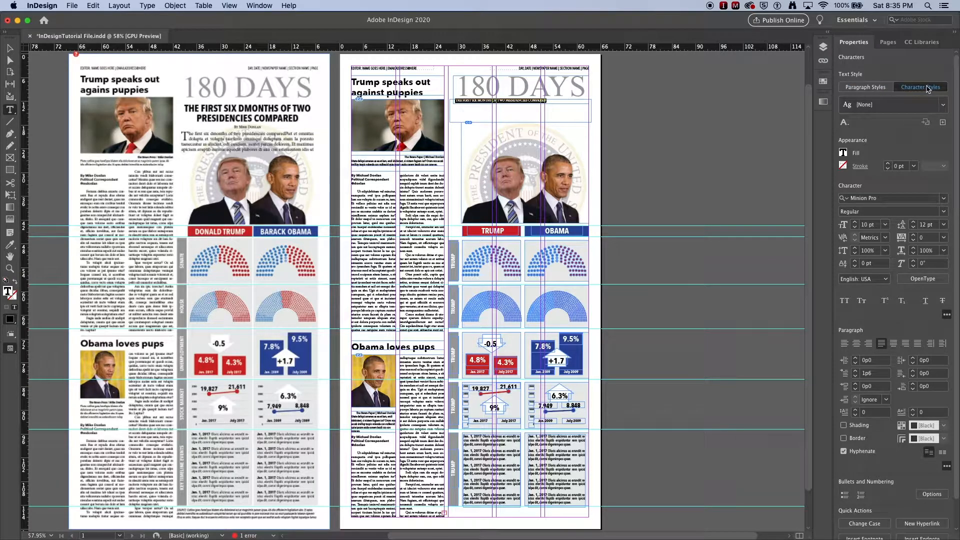
click(943, 105)
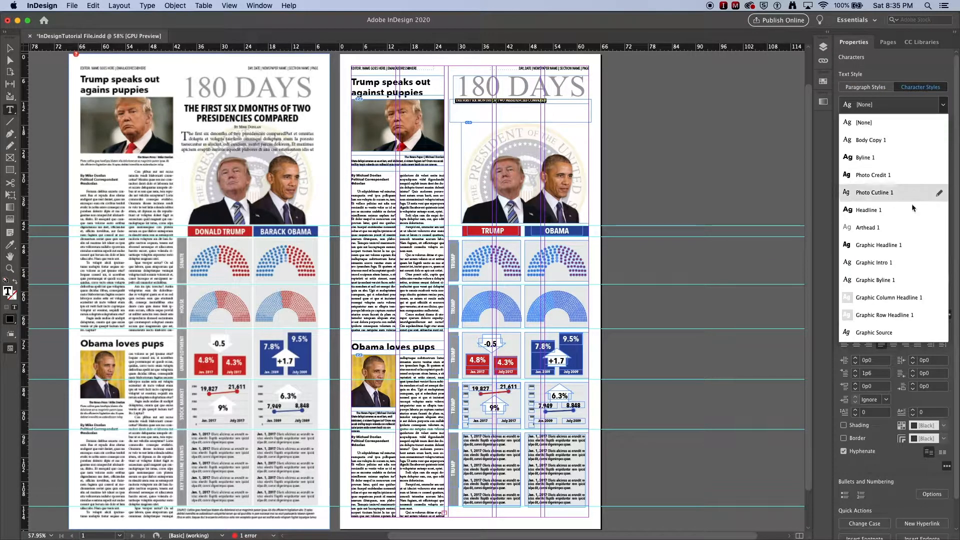
click(890, 245)
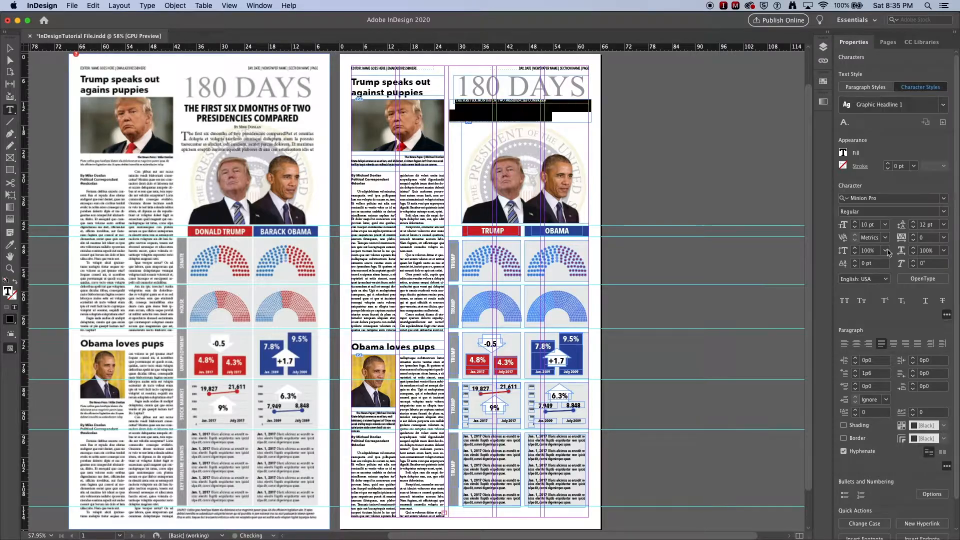
- Apply the Graphic Headline P1 paragraph style to the headline below "180 DAYS" and deselect it
click(865, 87)
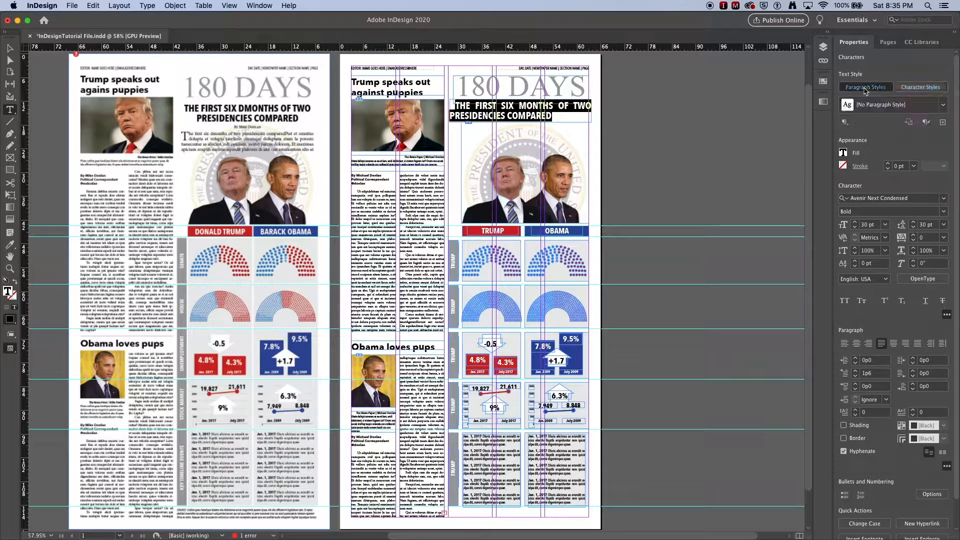
click(942, 104)
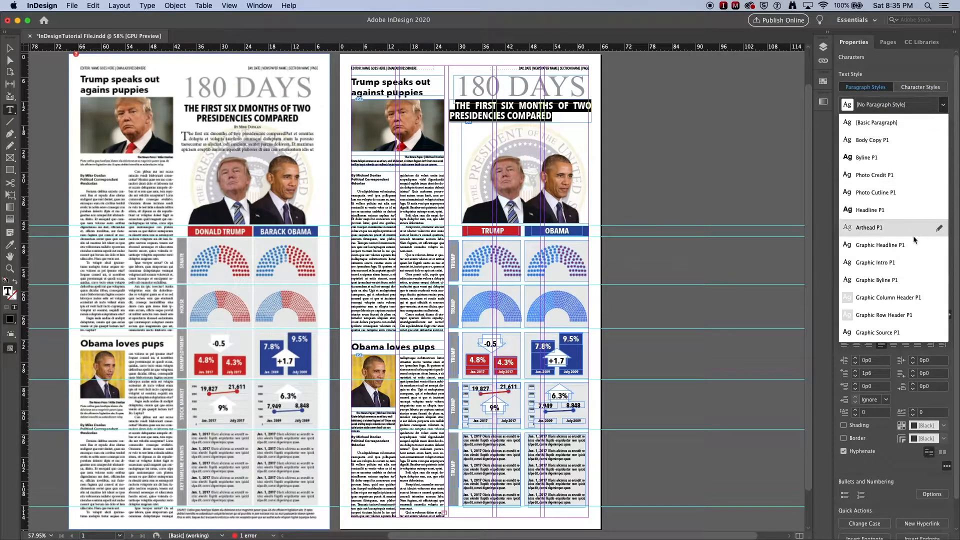
click(888, 249)
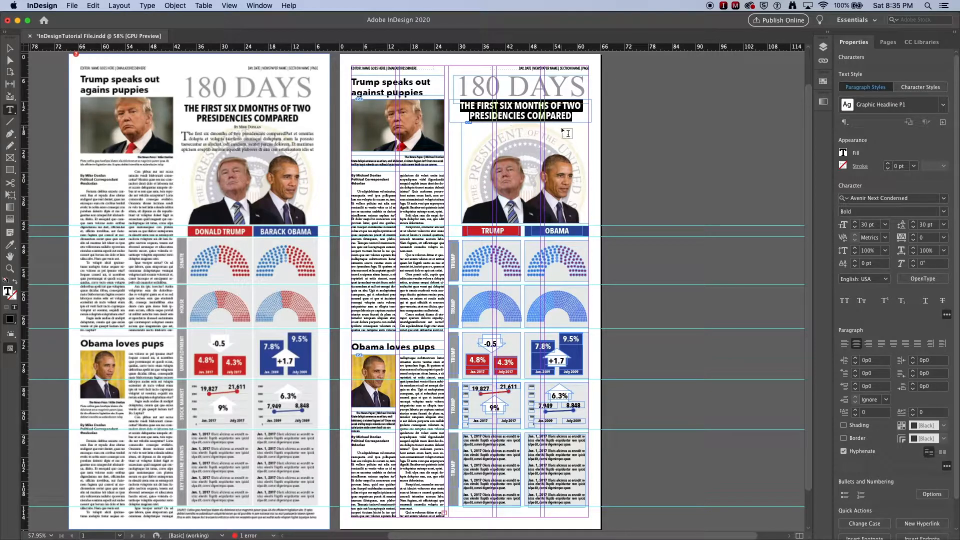
click(9, 48)
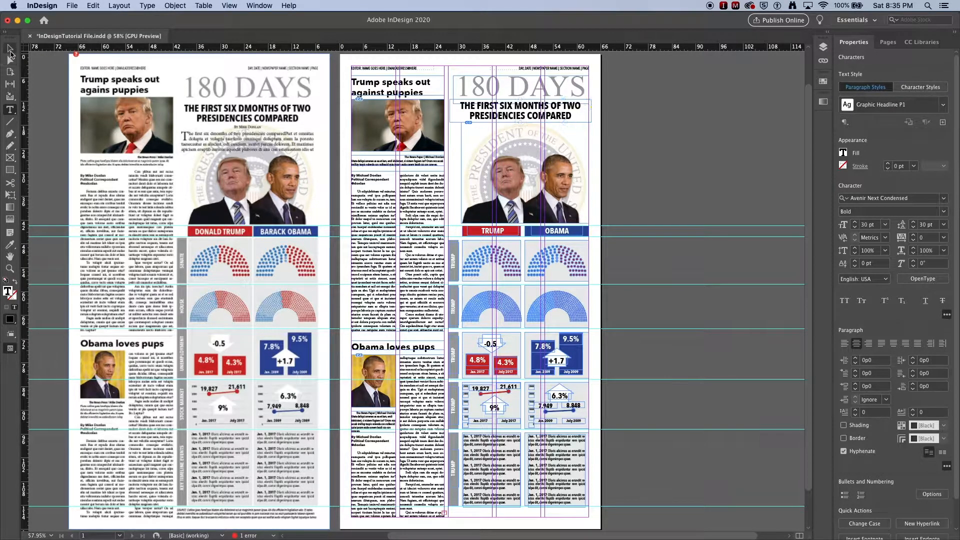
click(619, 130)
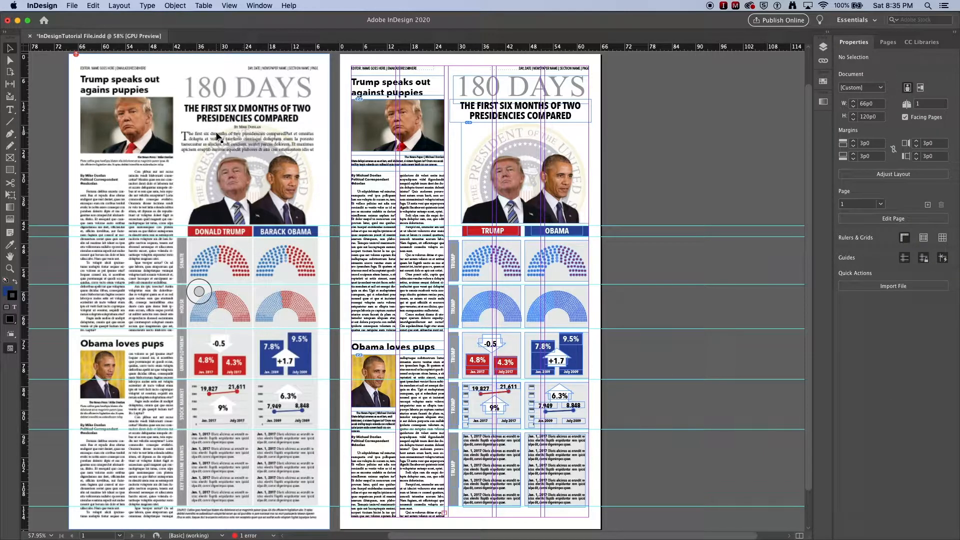
- Draw a small text frame centred below the graphic's headline and enter the byline with the author's name
click(9, 109)
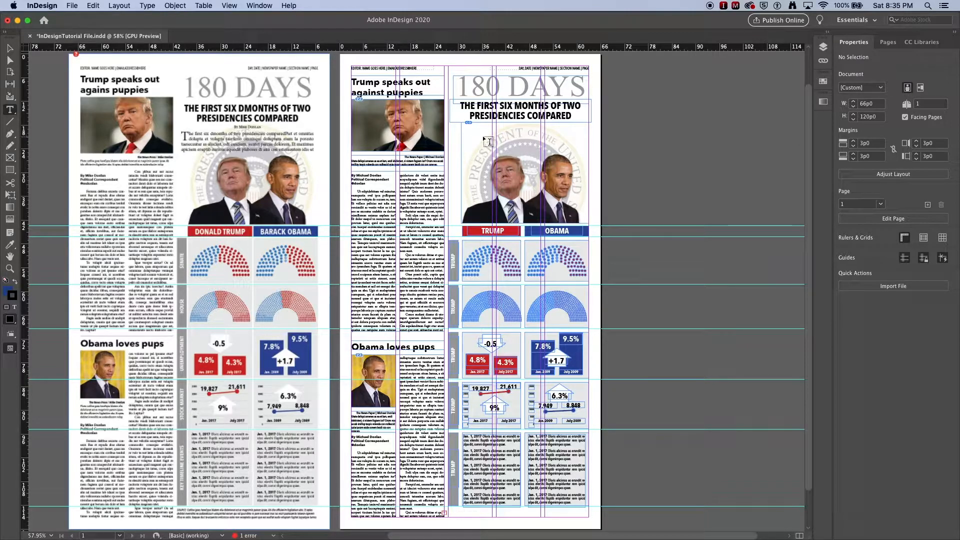
drag(507, 135, 552, 135)
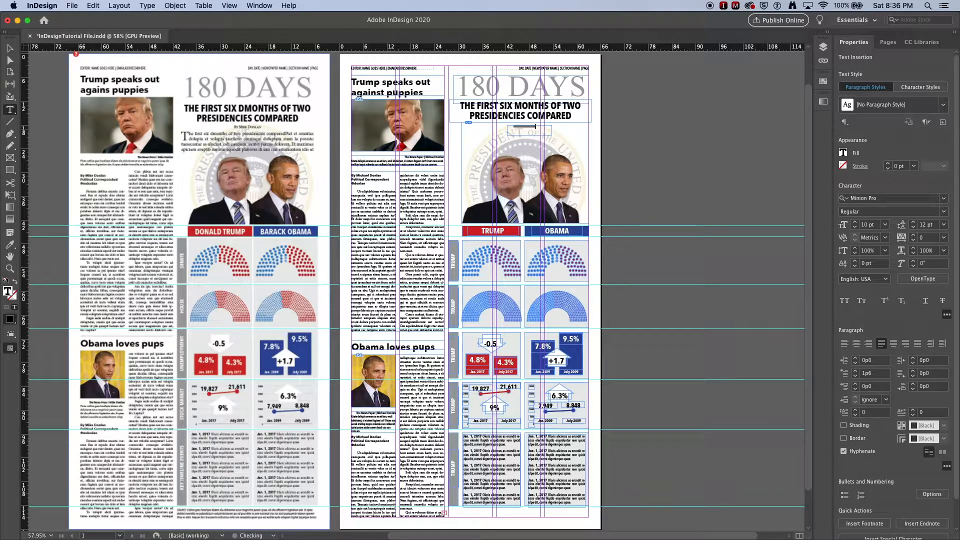
scroll(415, 290, right, 4)
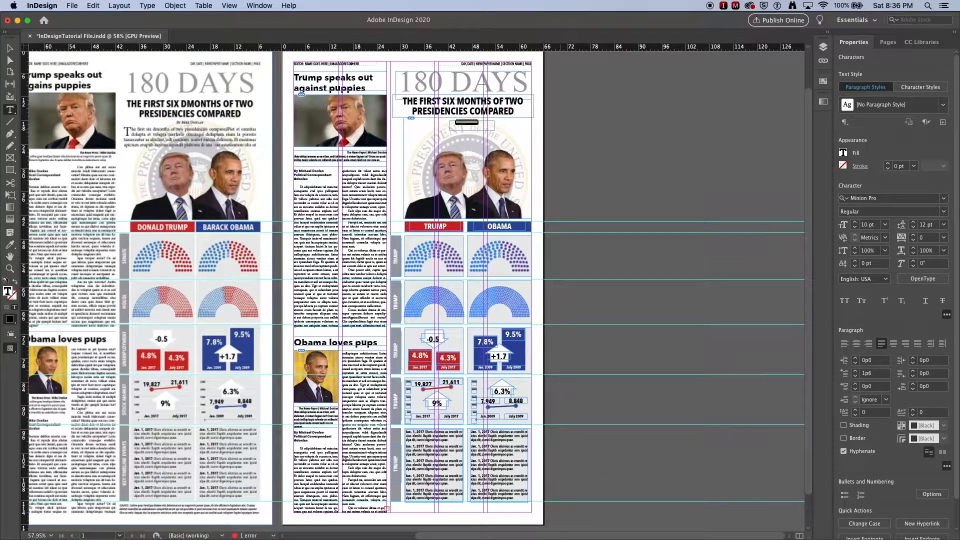
- Apply the Graphic Byline 1 character style and the Graphic Byline P1 paragraph style to the byline text
click(926, 89)
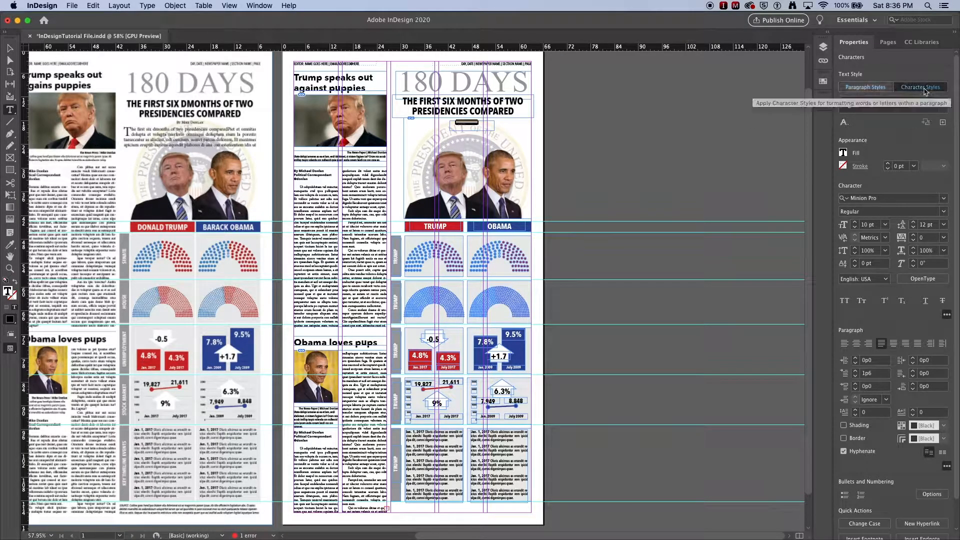
click(942, 106)
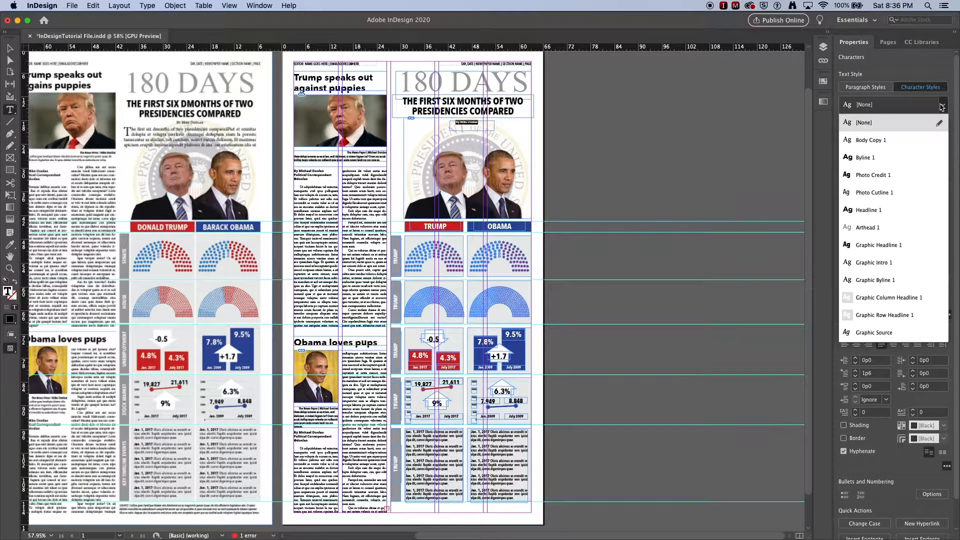
click(883, 283)
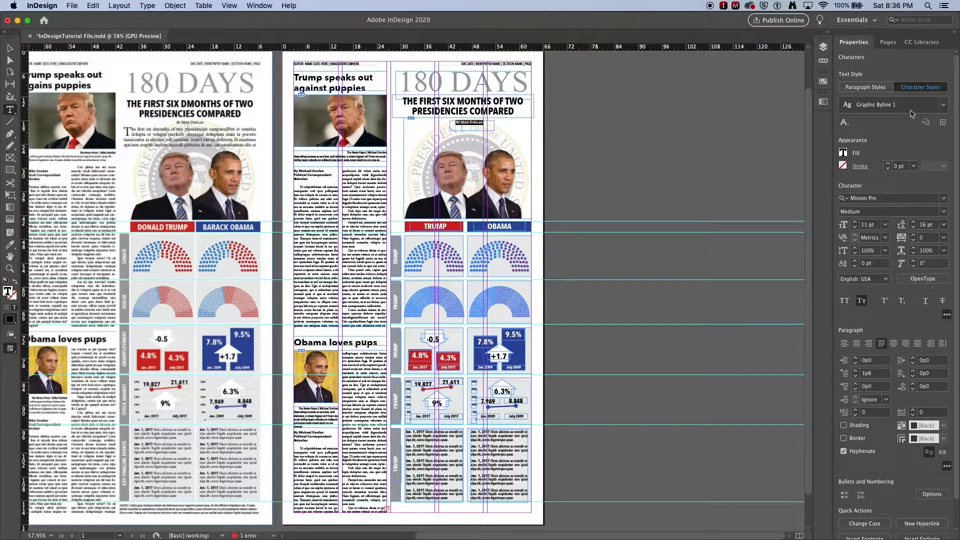
click(870, 90)
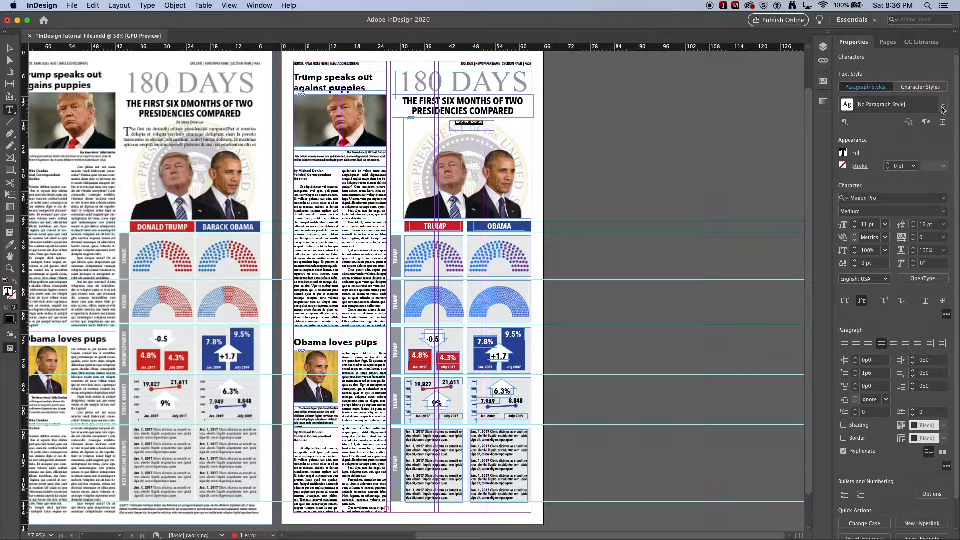
click(943, 106)
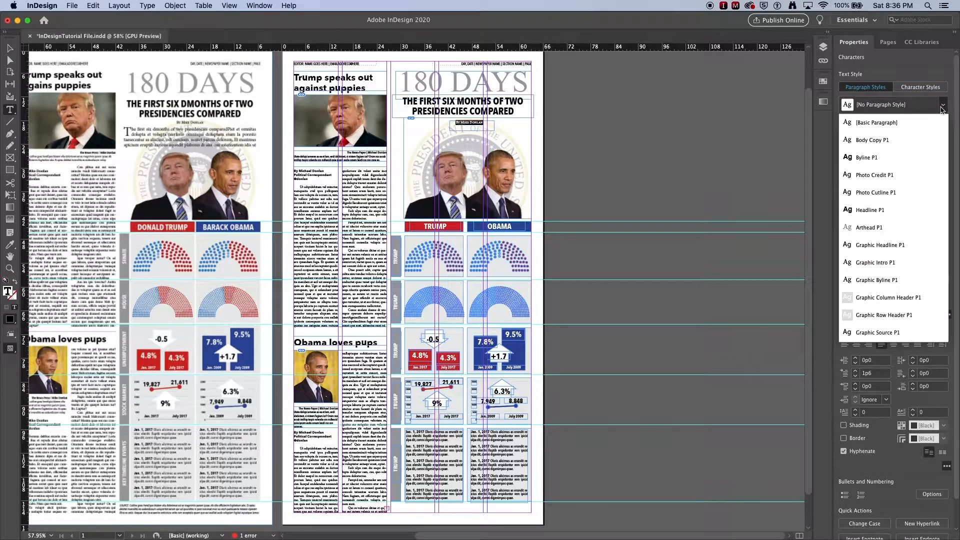
click(882, 278)
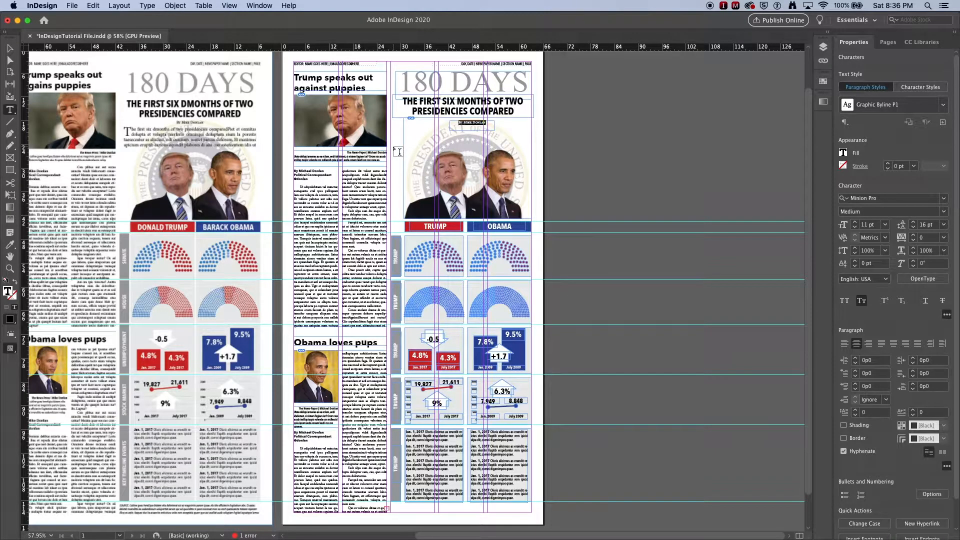
- Draw an intro text frame below the byline across the graphic's width, start it with "The" and fill it with placeholder text
drag(396, 147, 536, 129)
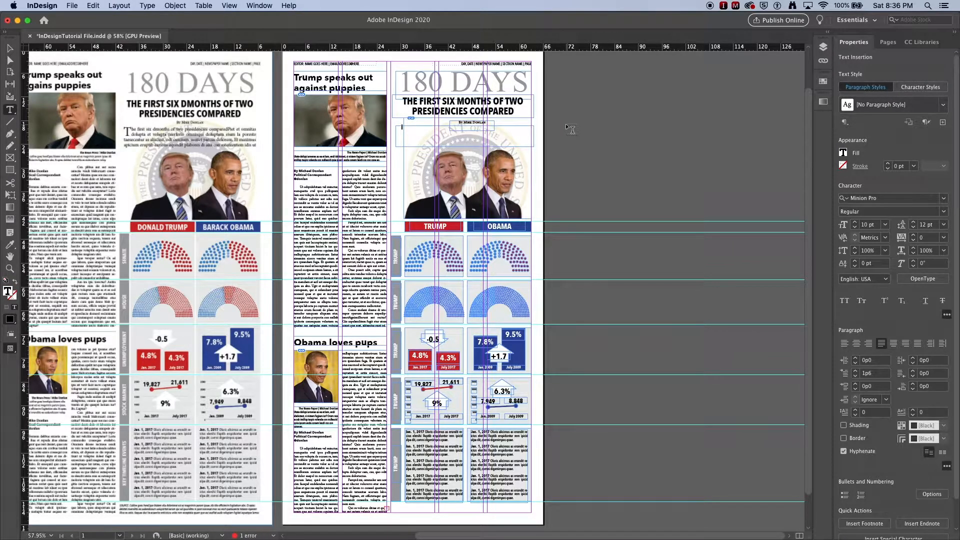
text(The)
right_click(438, 129)
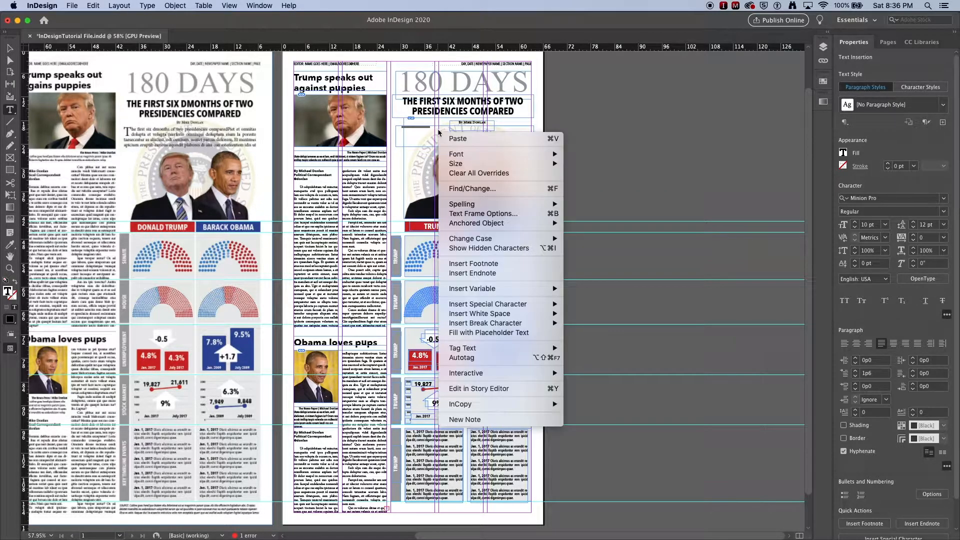
click(488, 333)
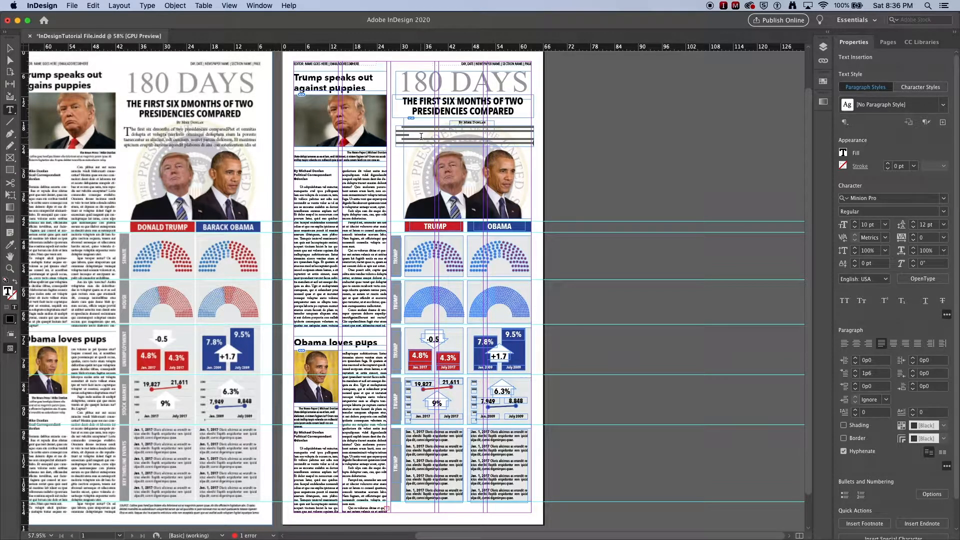
- Apply the Graphic Intro 1 character style and the Graphic Intro P1 paragraph style to all of the intro text
key(super+a)
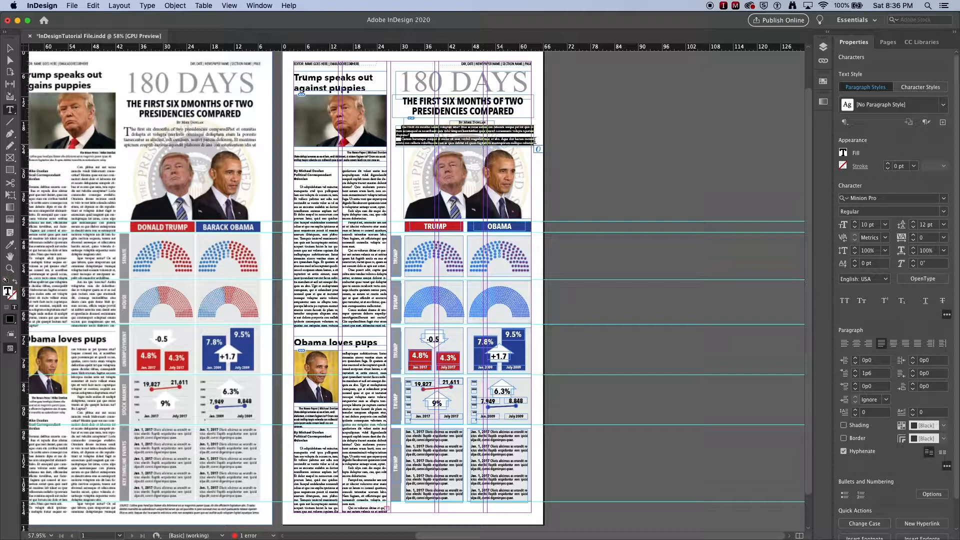
click(935, 87)
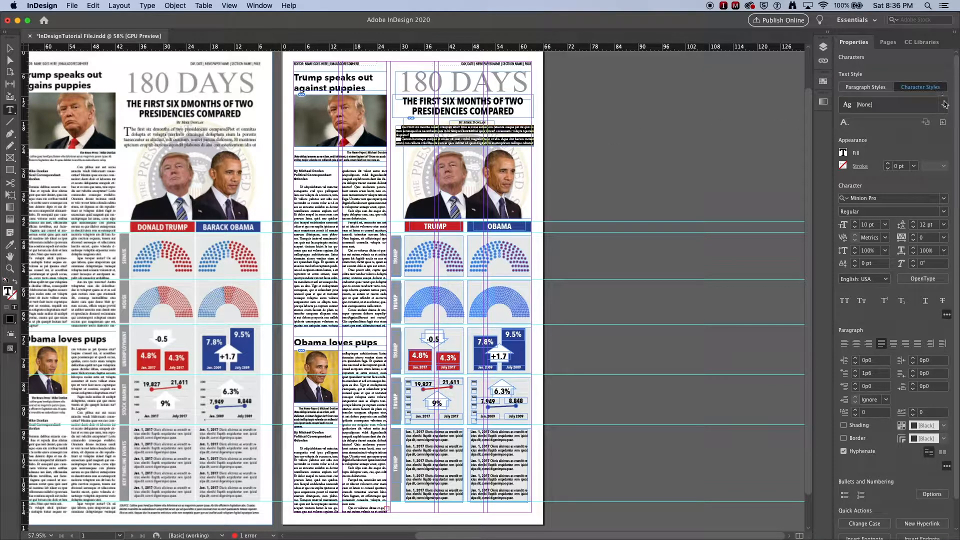
click(943, 106)
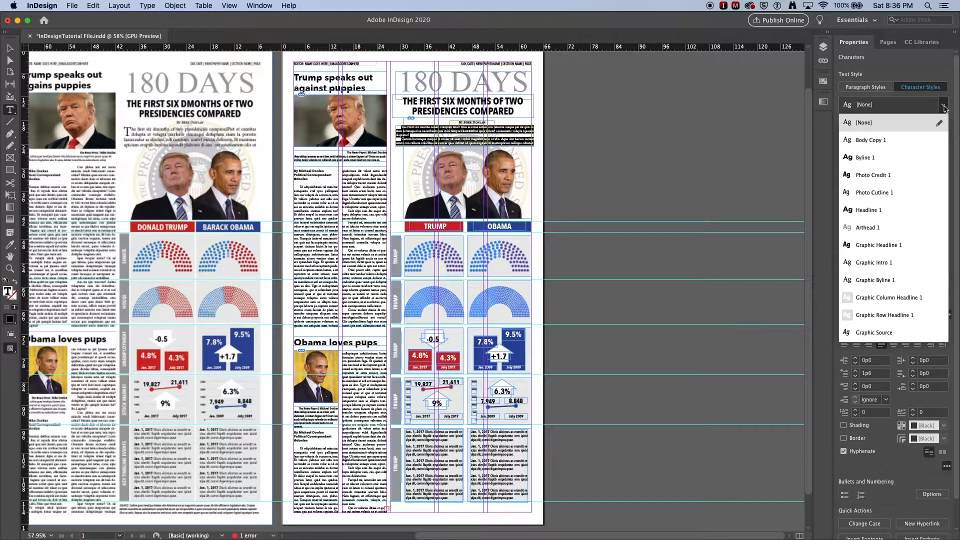
click(880, 266)
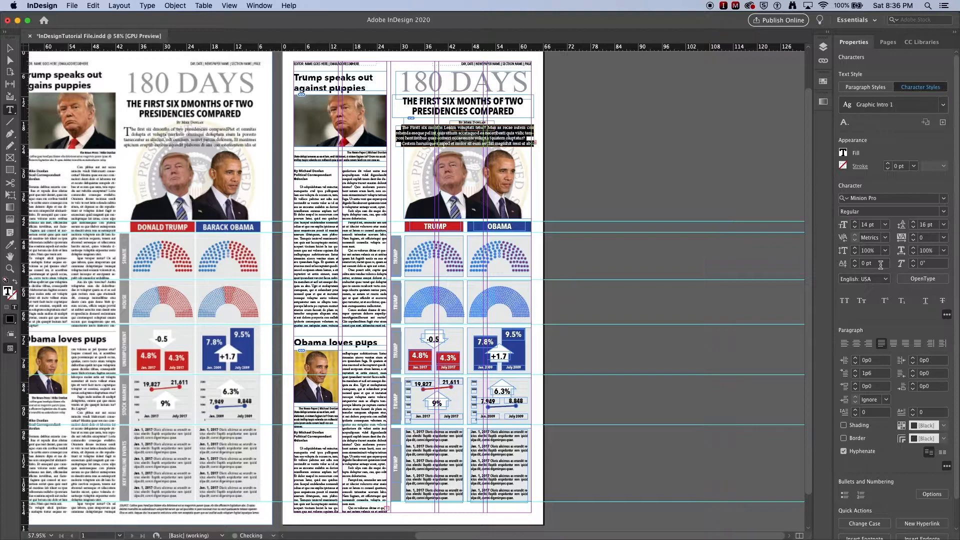
click(872, 89)
click(943, 105)
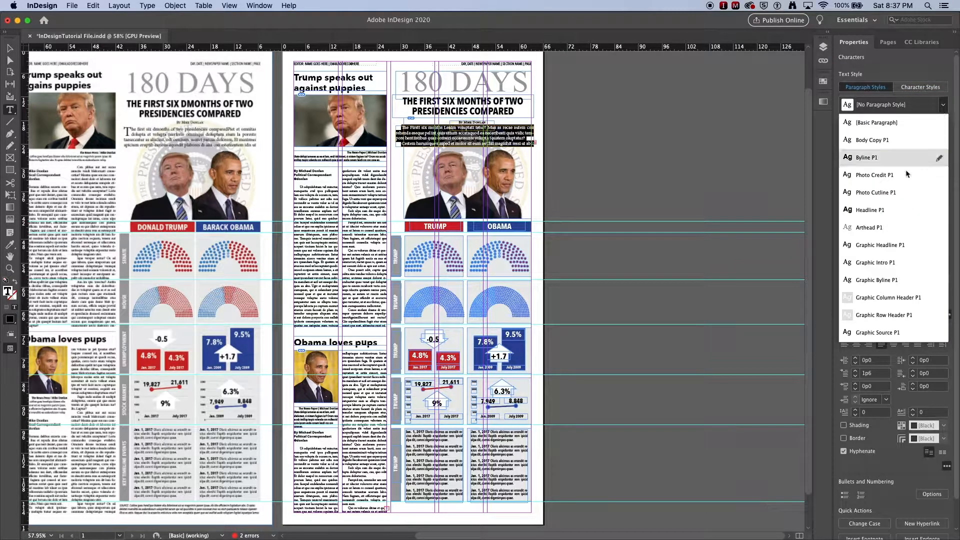
click(886, 263)
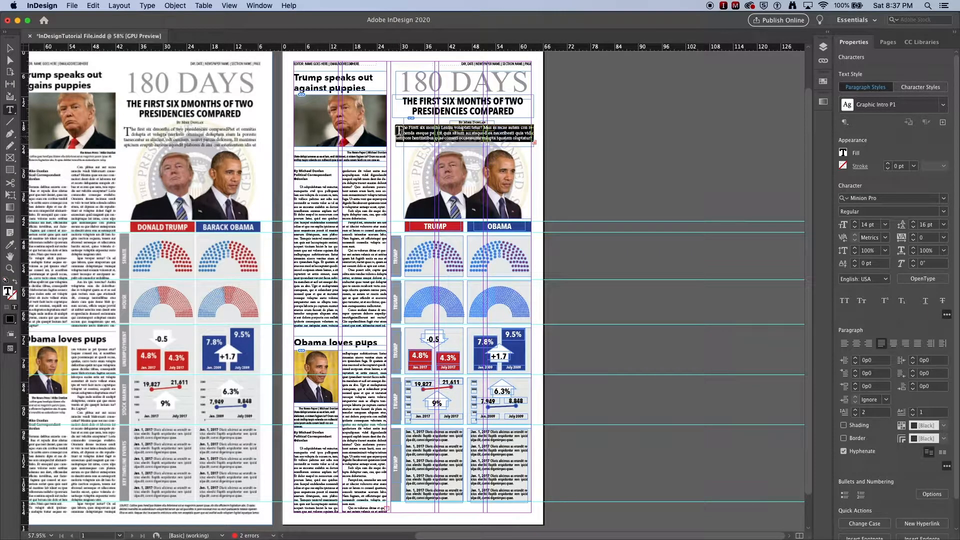
- Extend the intro text frame downward to a height of 6p3.6
click(9, 49)
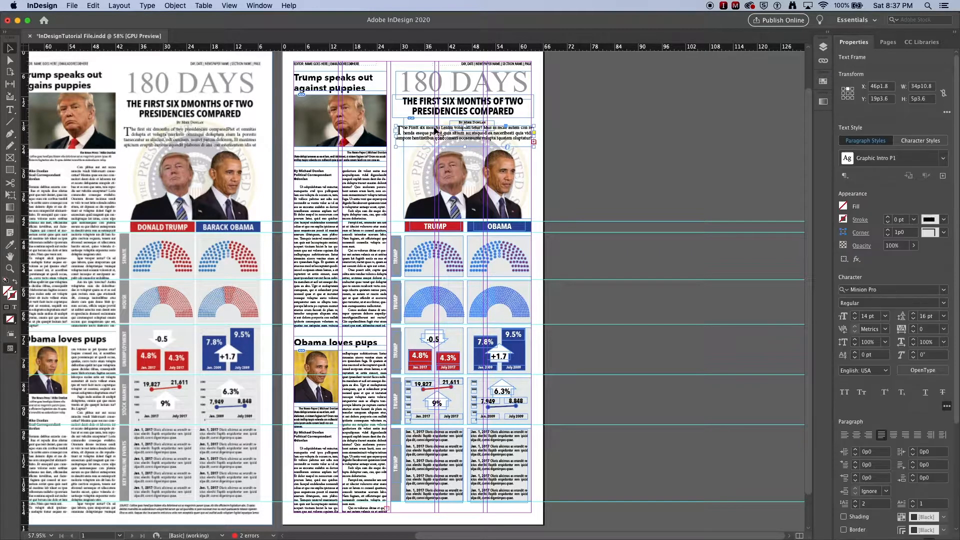
drag(465, 147, 465, 150)
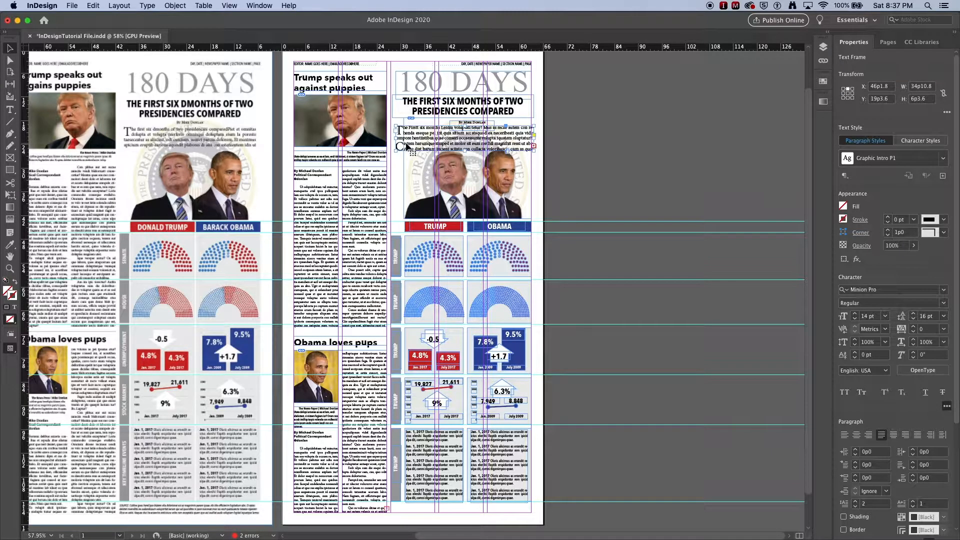
super+click(454, 152)
- Join the intro's second paragraph to the first and retype its initial "C", so only the opening letter is a drop cap
super+click(425, 223)
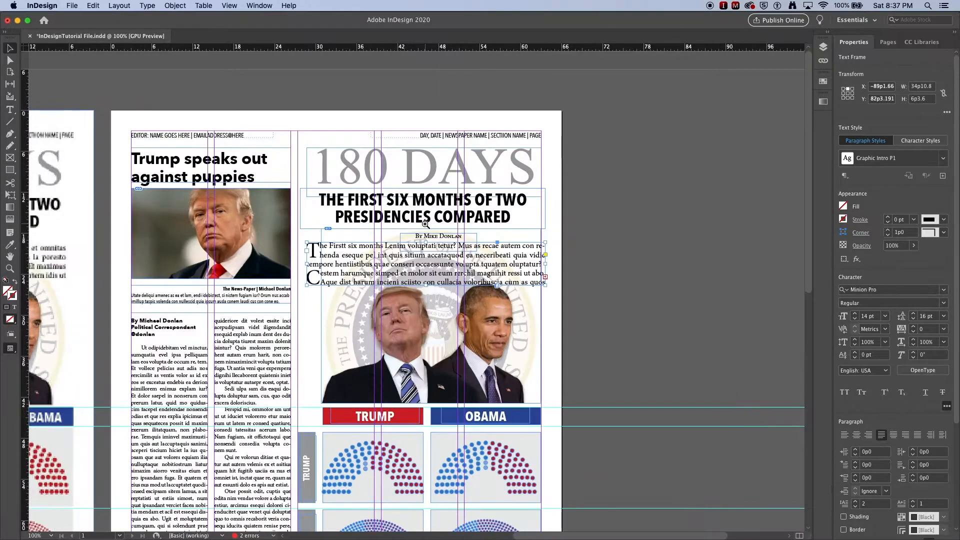
super+click(425, 223)
scroll(350, 260, down, 2)
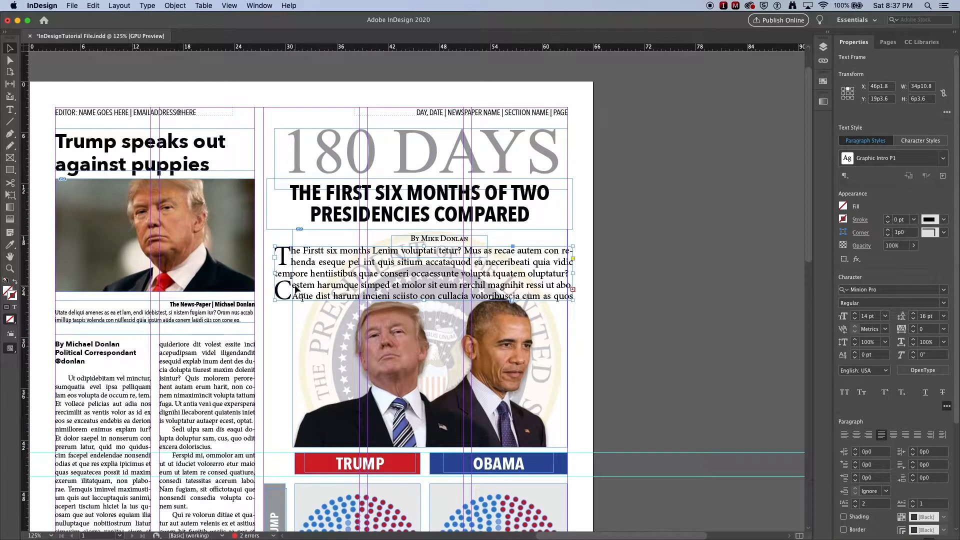
double_click(292, 285)
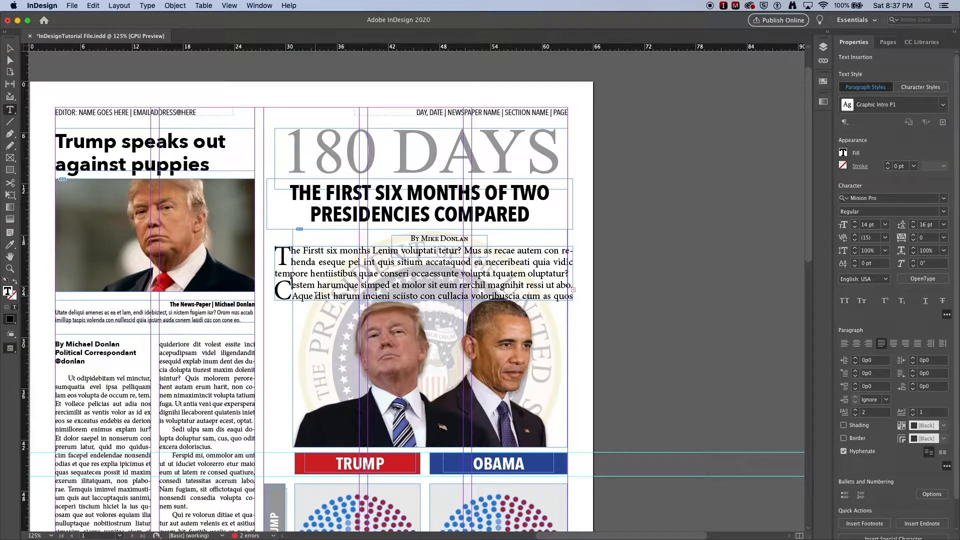
key(BackSpace)
key(BackSpace)
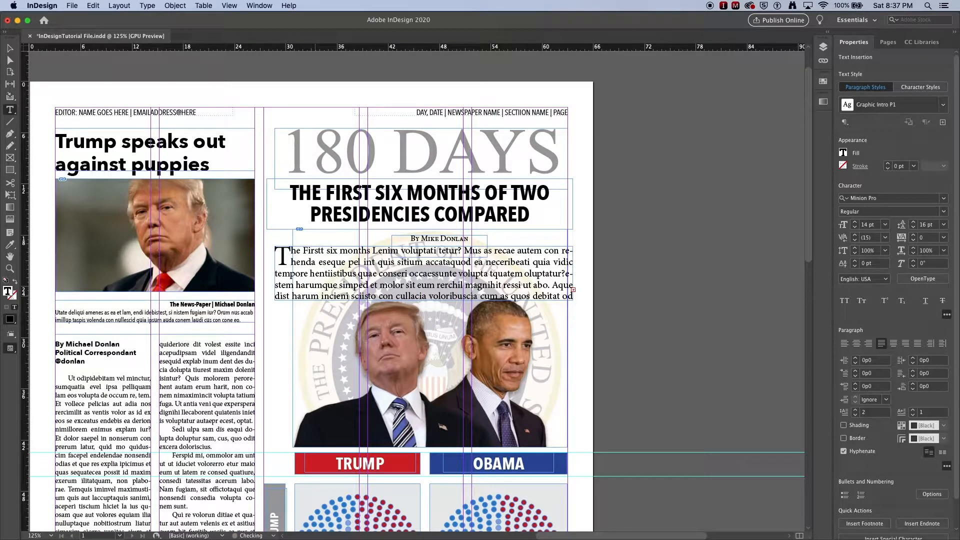
key(shift+Return)
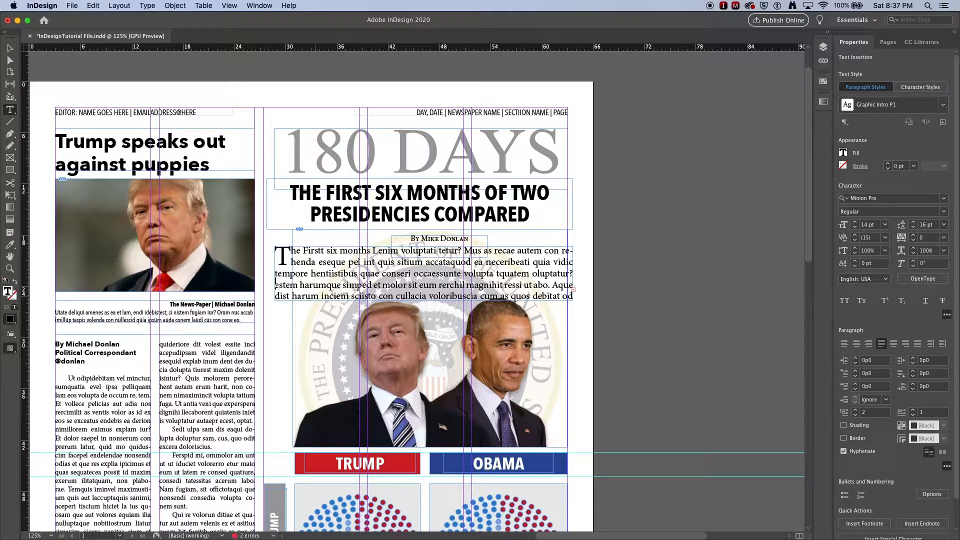
text(C)
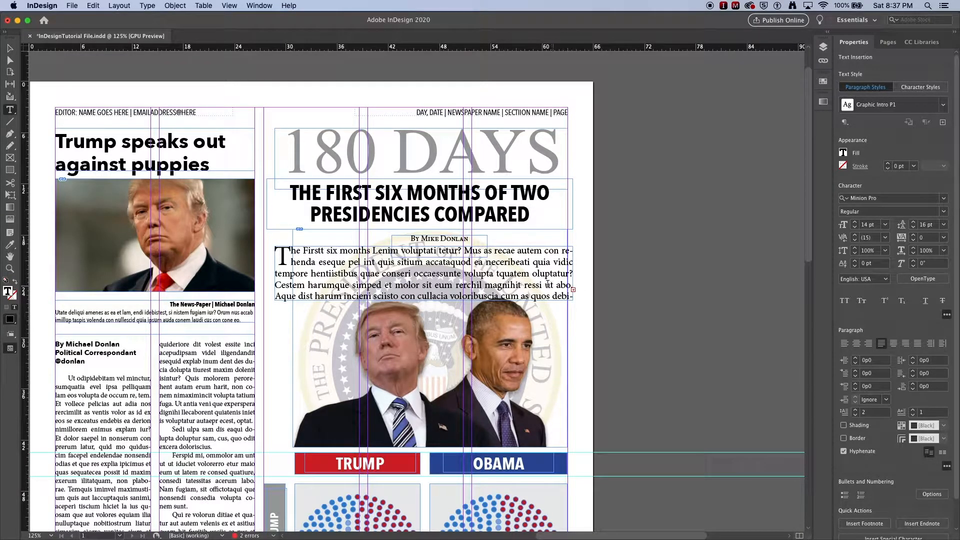
- Delete the intro text that follows "magnihit ressi ut" and end the sentence with a period
drag(551, 285, 230, 245)
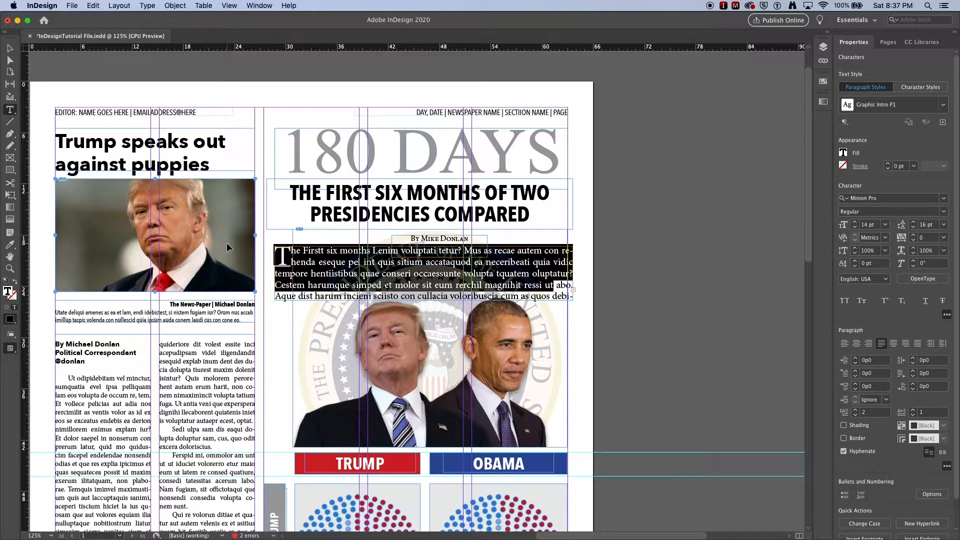
key(BackSpace)
key(super+a)
key(super+z)
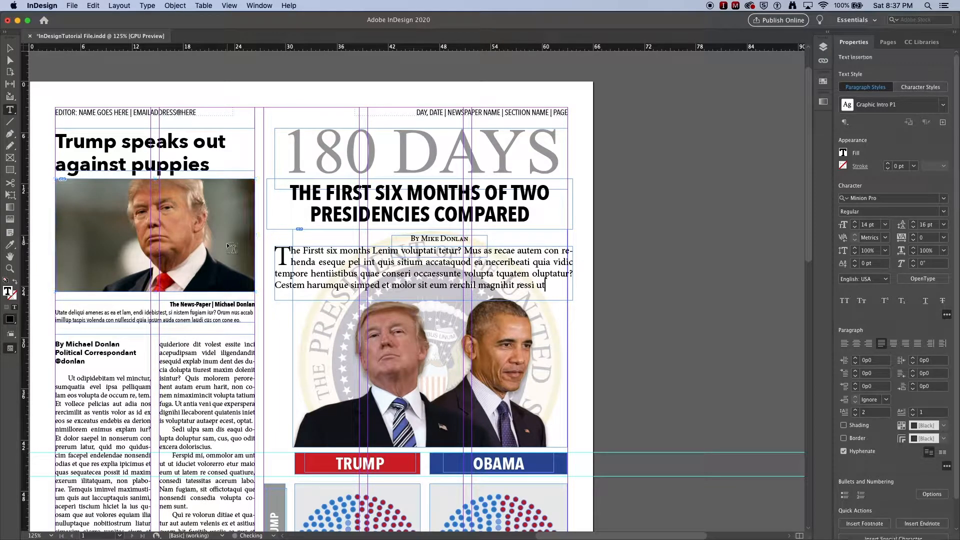
text(.)
- Align the headline, byline and intro frames on their horizontal centres to the "180 DAYS" frame as key object, and deselect them
click(9, 48)
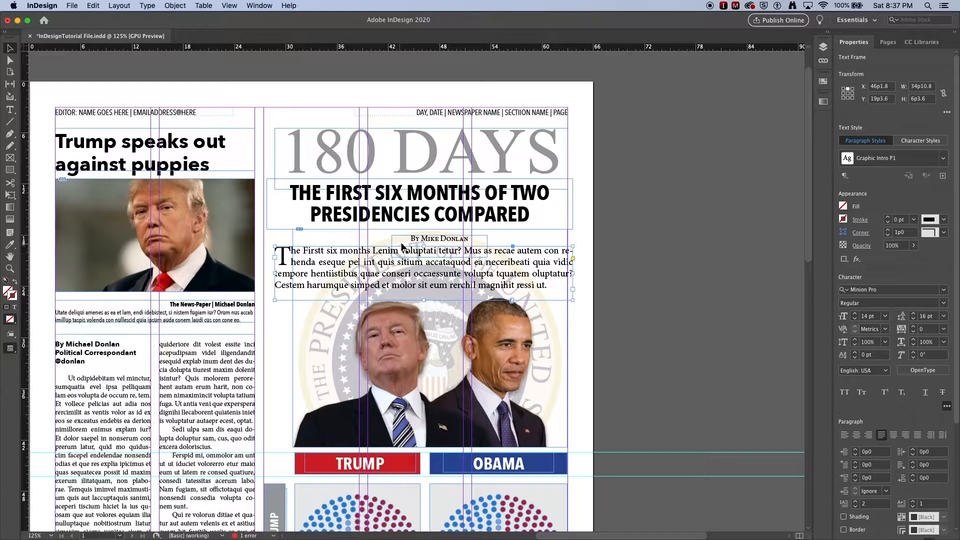
shift+click(405, 212)
shift+click(437, 149)
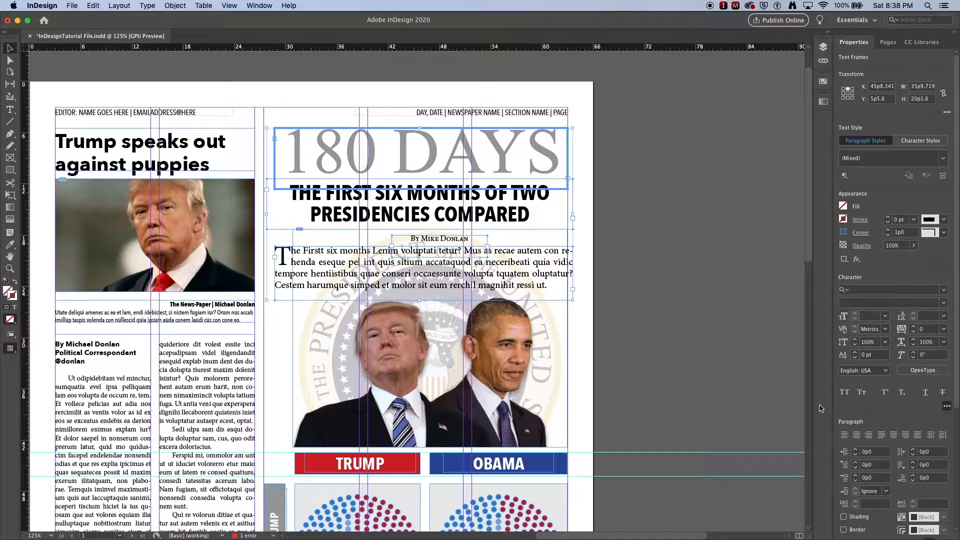
scroll(866, 417, down, 3)
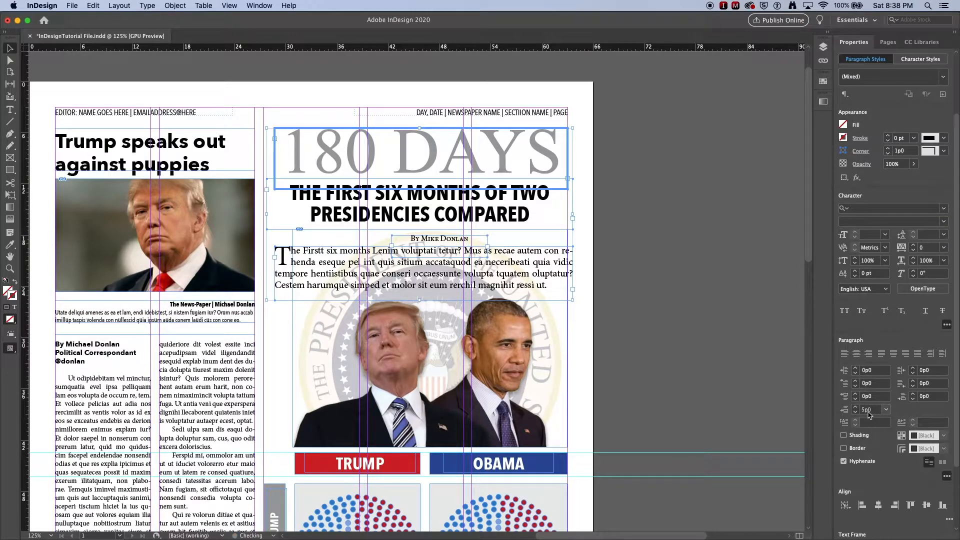
click(879, 509)
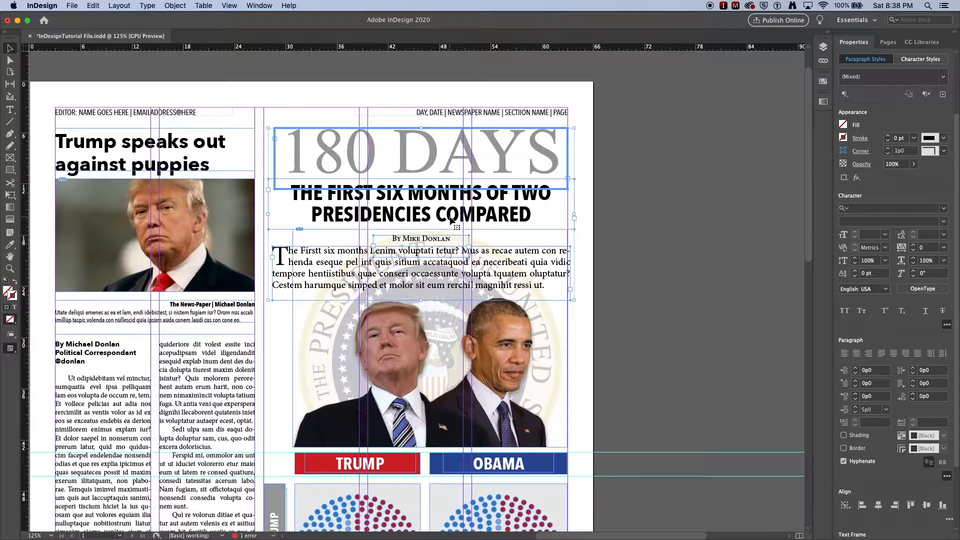
click(639, 221)
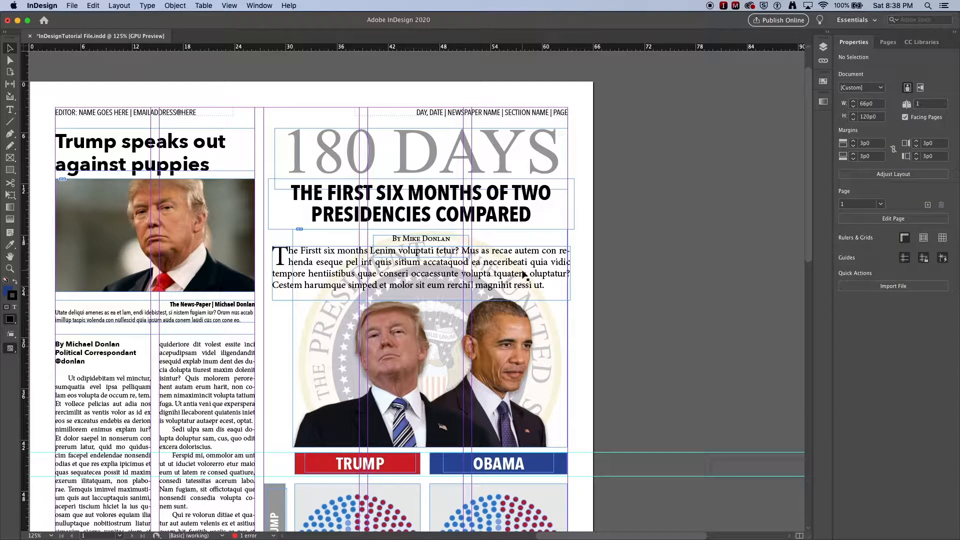
- Narrow the headline frame to a width of 34p3.6 and the intro frame to match the "180 DAYS" frame's width
click(507, 199)
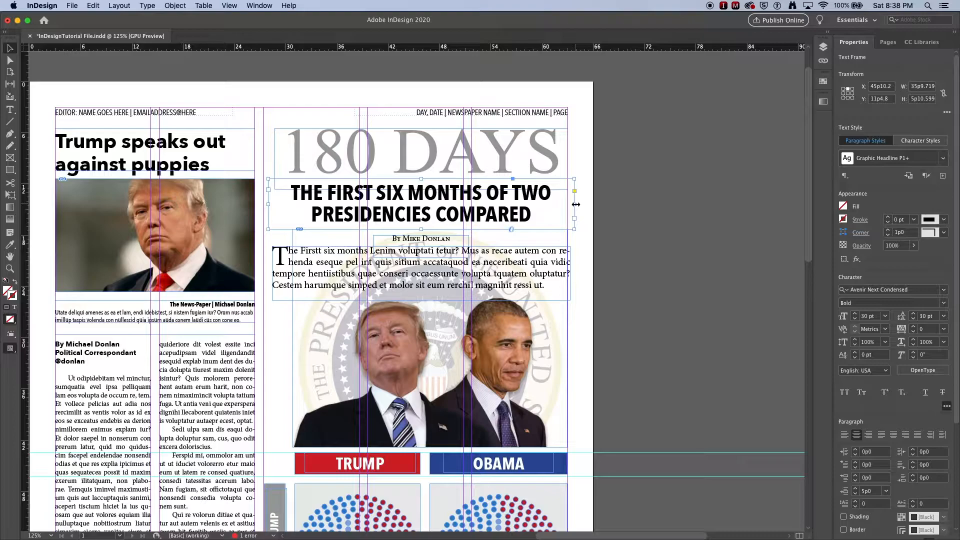
drag(576, 204, 576, 209)
click(548, 283)
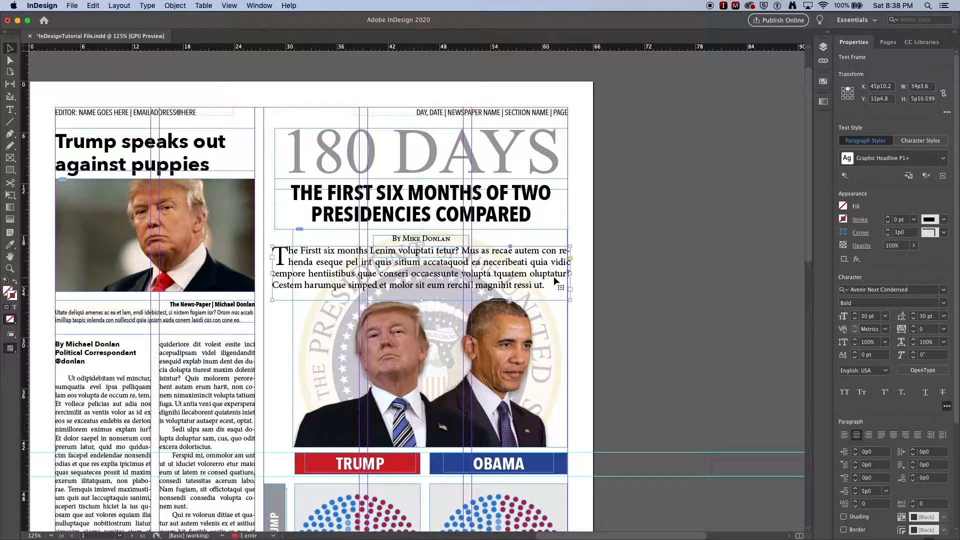
drag(570, 273, 567, 273)
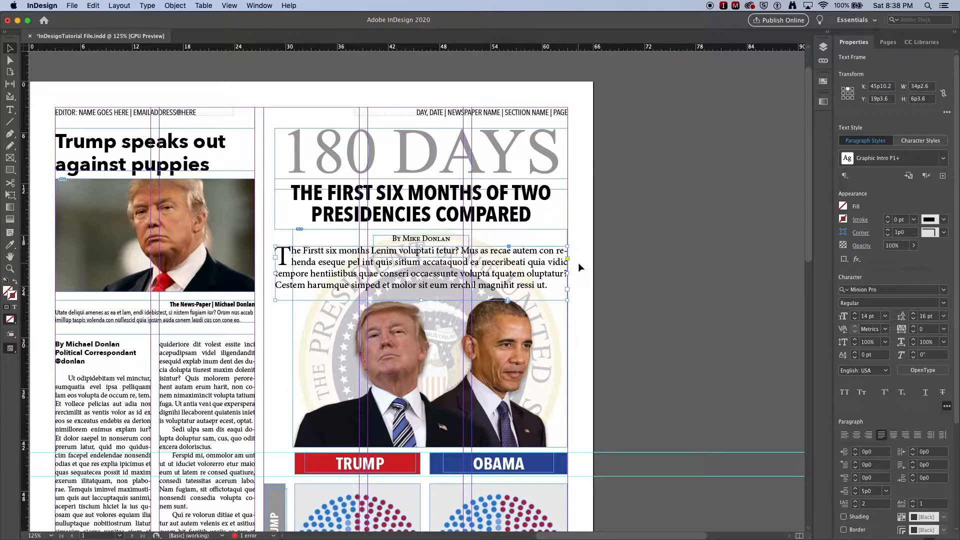
click(578, 262)
- Draw a text frame across the graphic's width below the timeline boxes, enter "SOURCE:" and fill the rest with placeholder text
scroll(578, 262, down, 15)
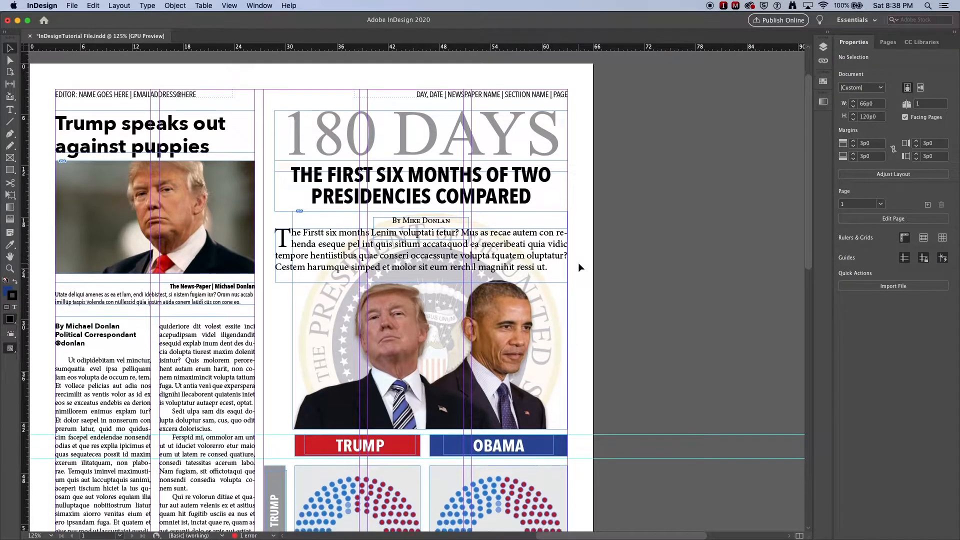
scroll(577, 262, down, 2)
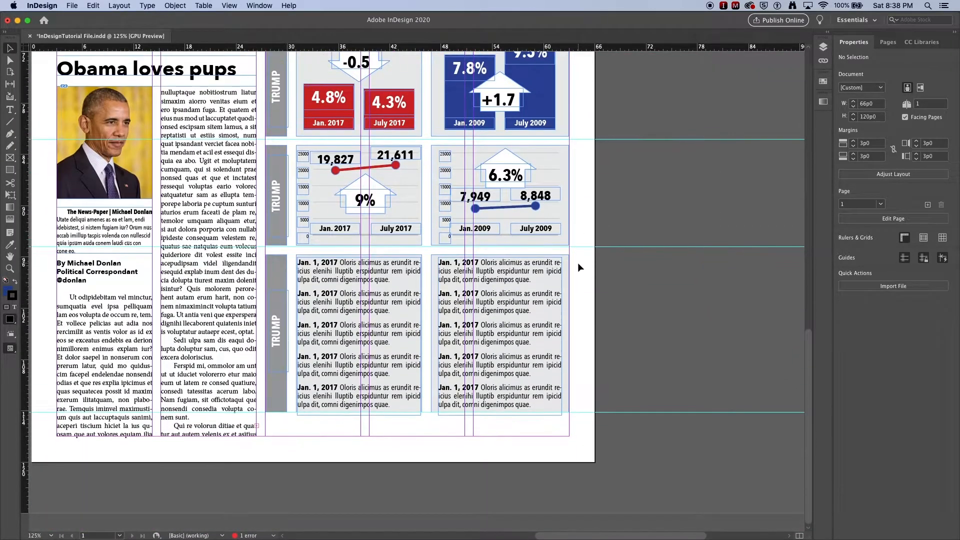
click(10, 110)
drag(266, 438, 568, 415)
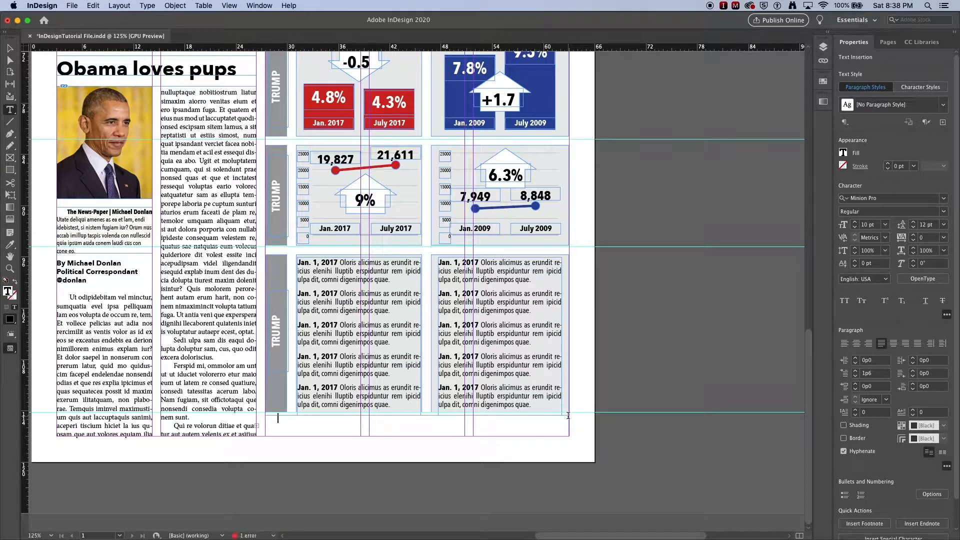
text(SOURCE:)
right_click(319, 420)
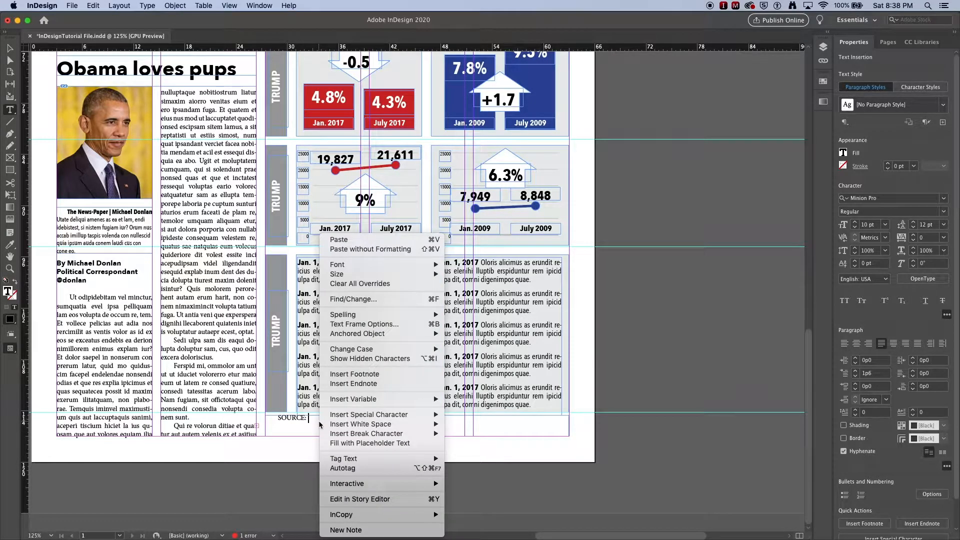
click(340, 445)
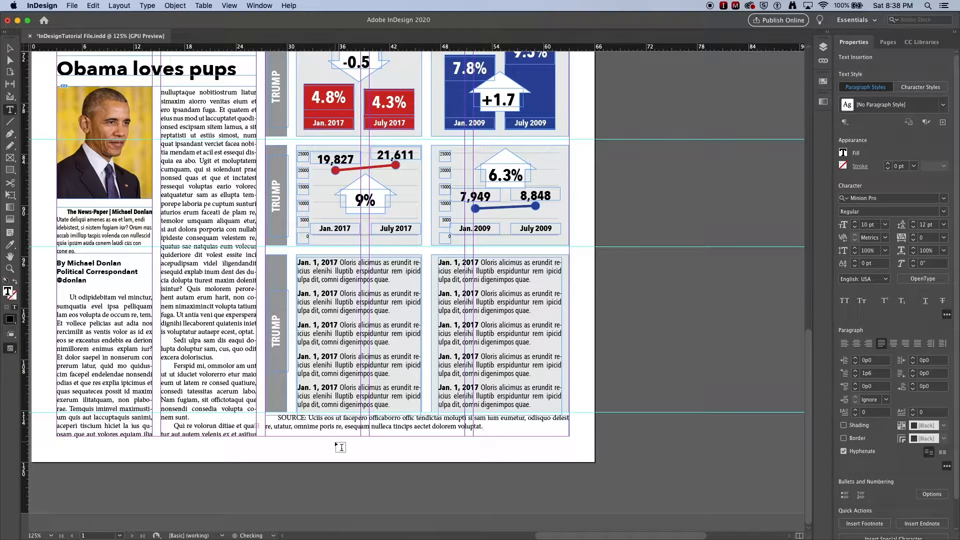
- Apply the Graphic Source character style and the Graphic Source P1 paragraph style to the source text
triple_click(341, 426)
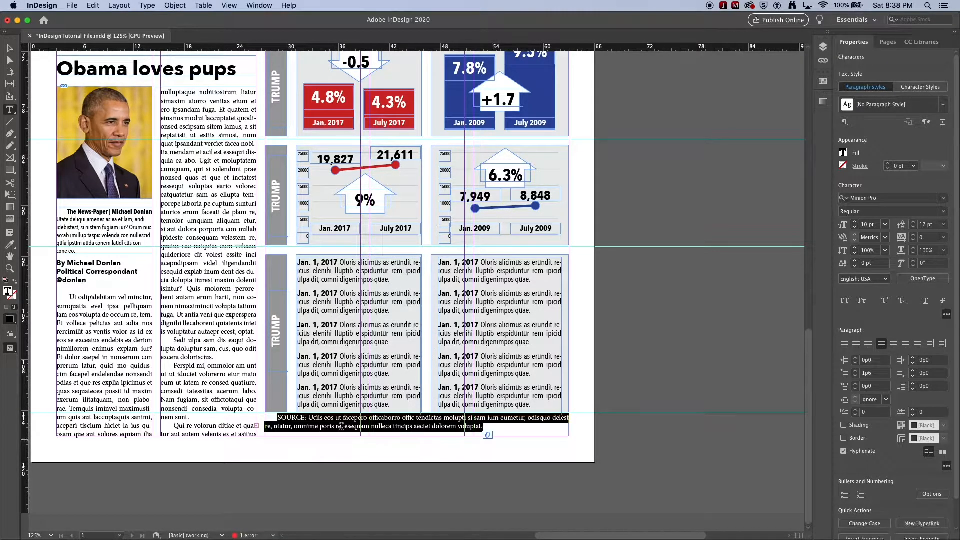
click(931, 88)
click(943, 105)
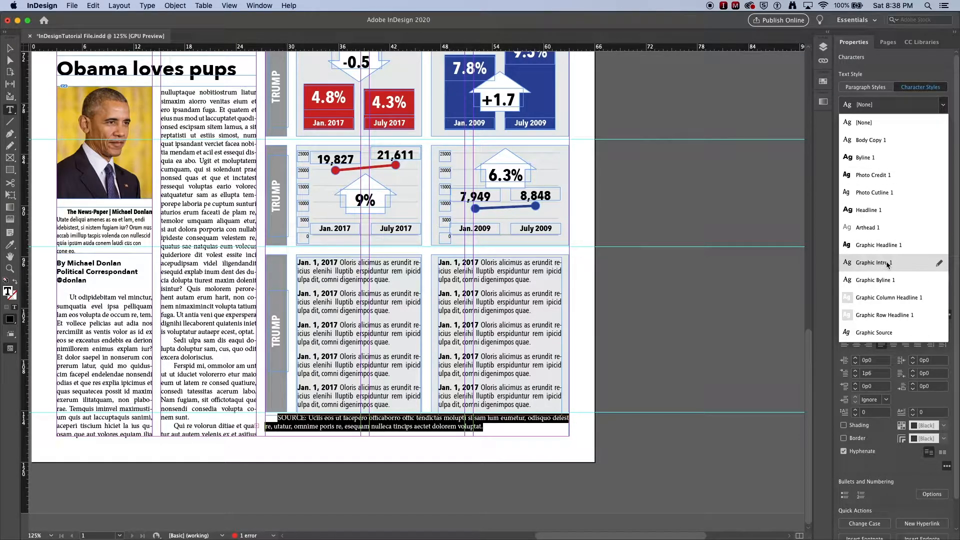
click(889, 334)
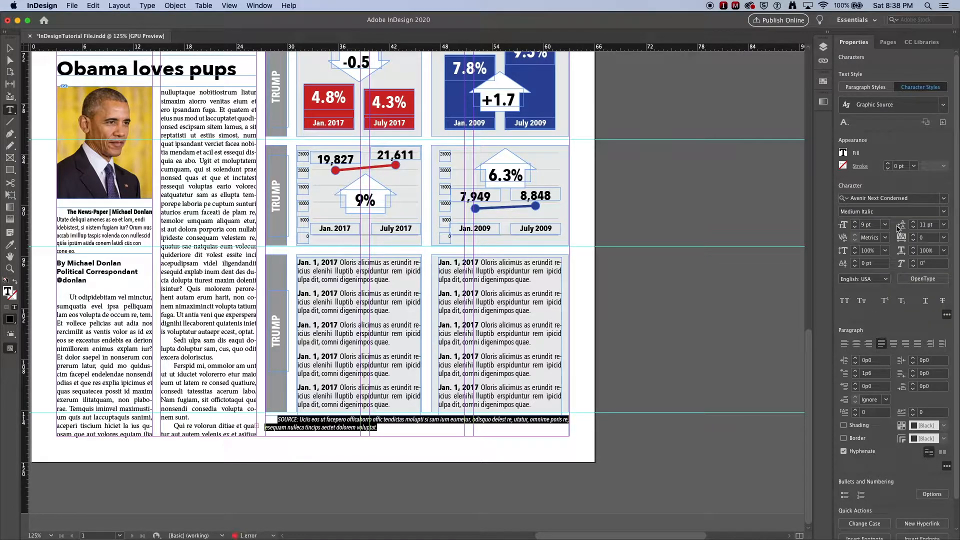
click(881, 88)
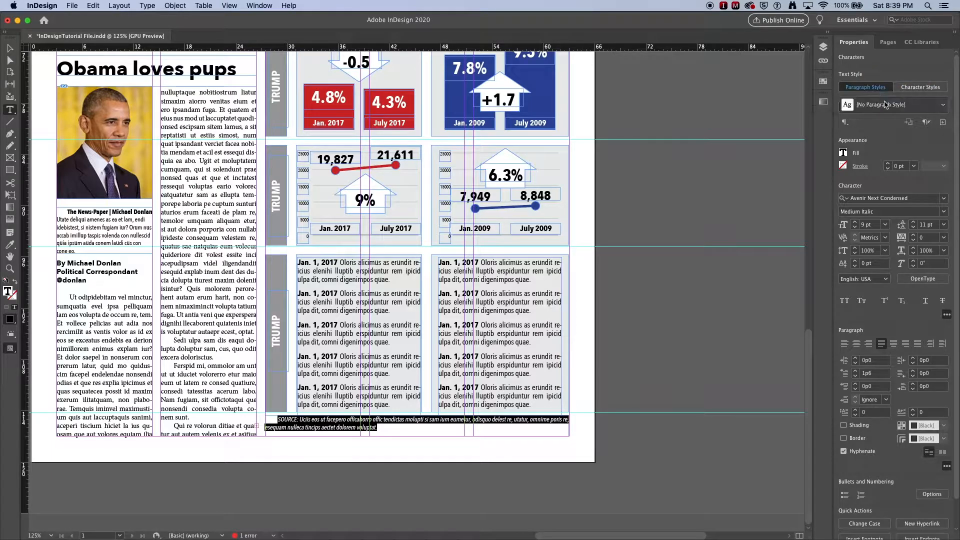
click(943, 105)
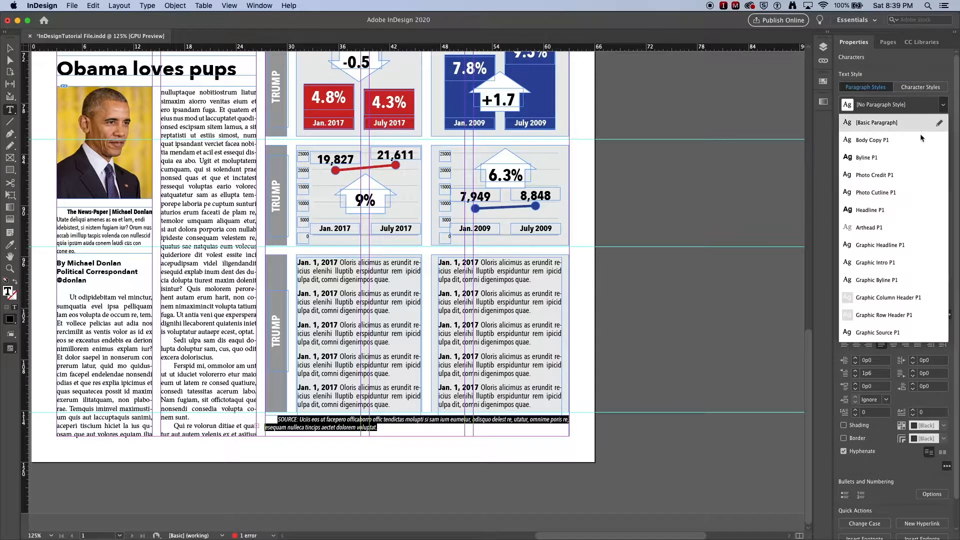
click(882, 332)
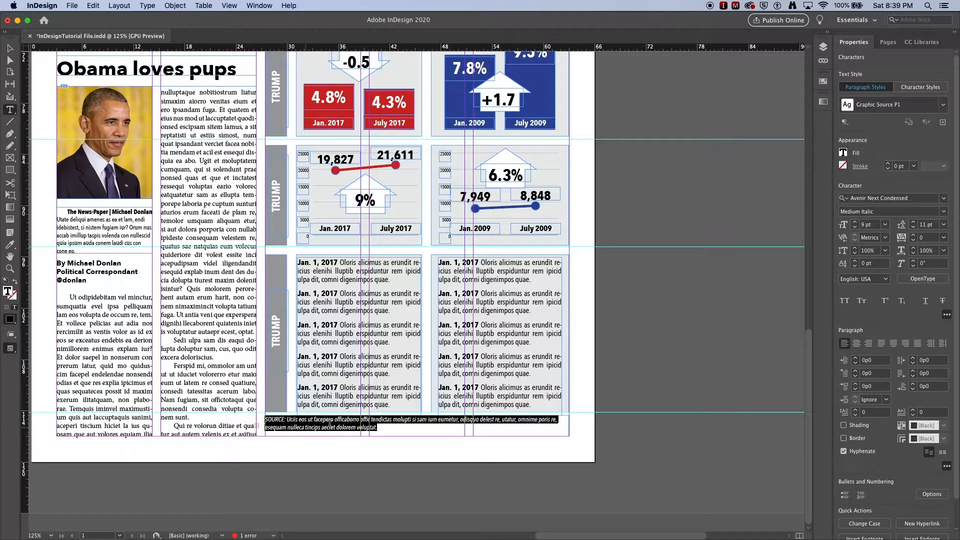
- Extend the source text with more placeholder text so that it fills both lines of its frame
right_click(376, 429)
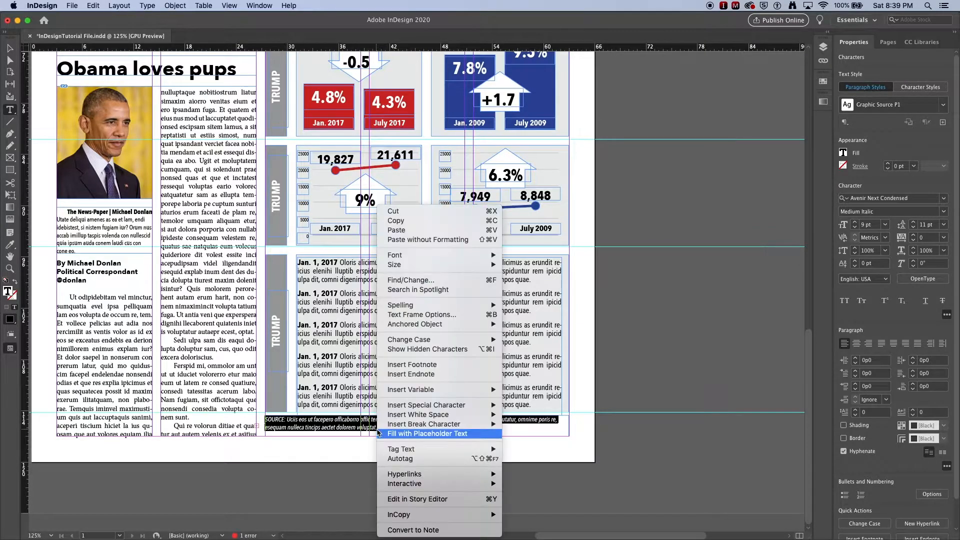
click(399, 434)
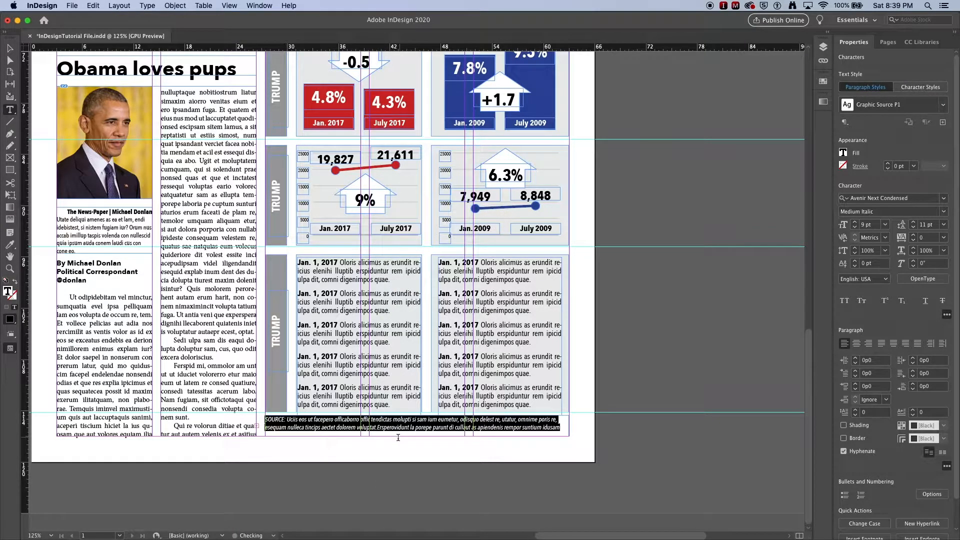
key(Right)
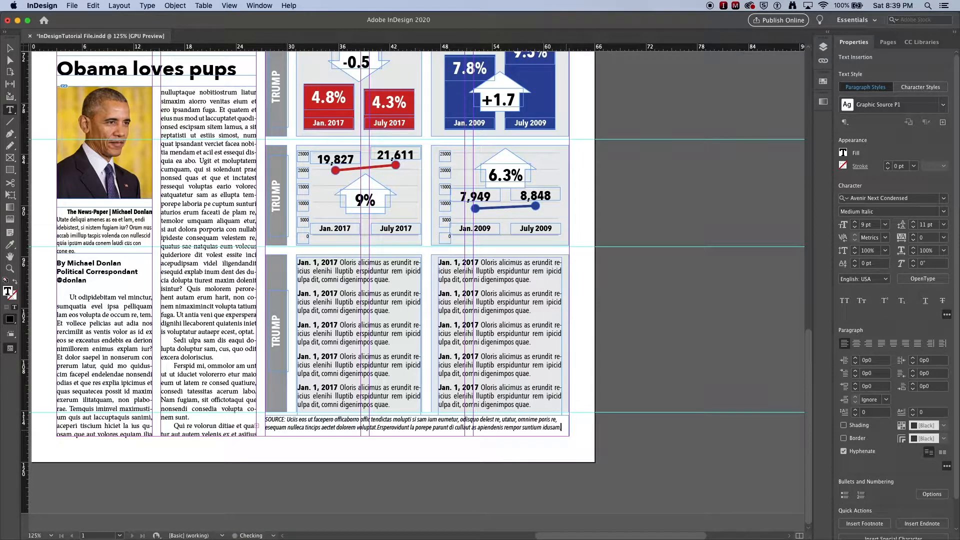
- Reduce the source text frame's height to 1p8, move it down to the bottom margin at Y 115p4, and deselect it
click(9, 48)
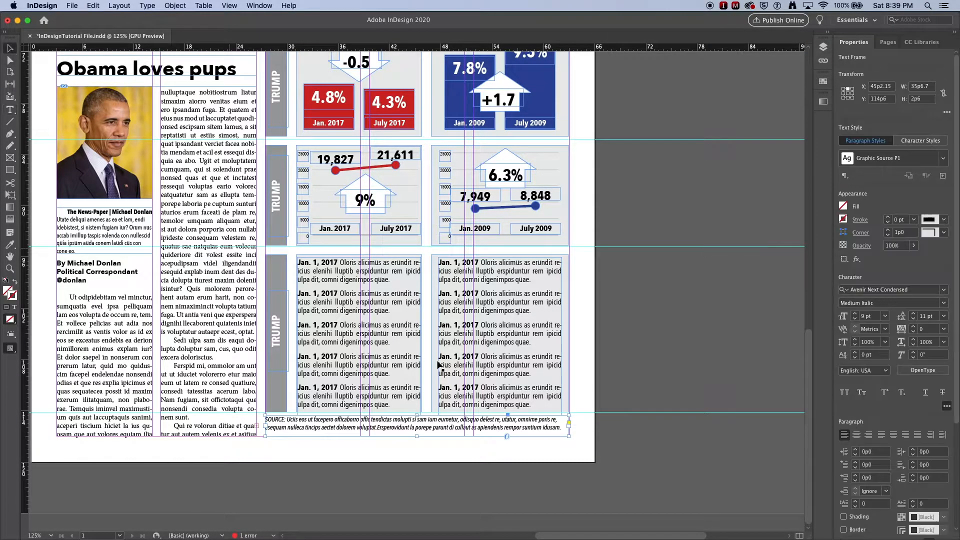
double_click(419, 437)
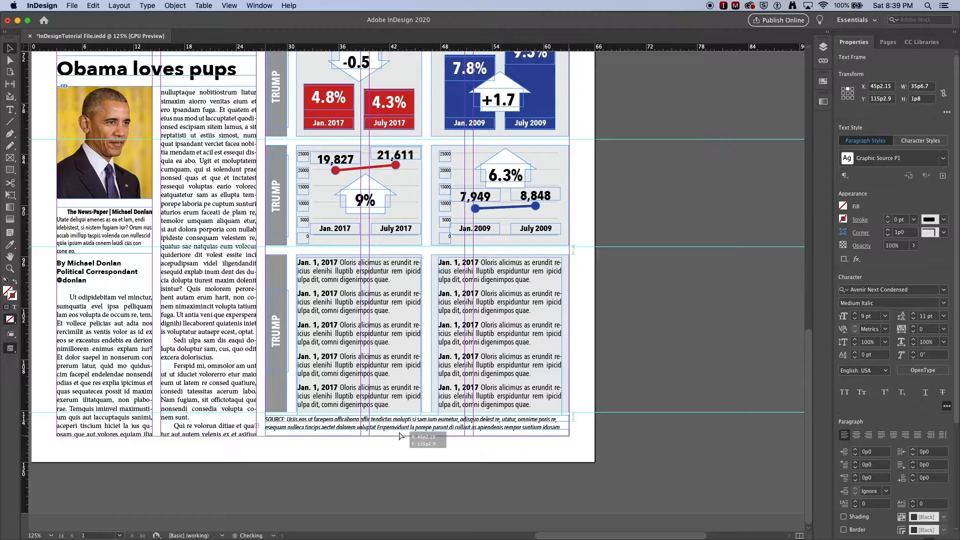
key(shift+Down)
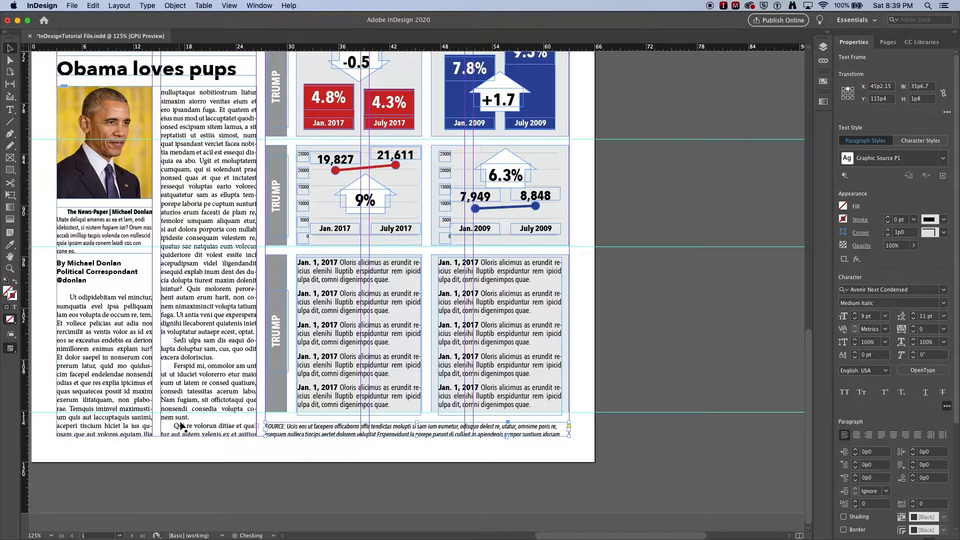
click(334, 447)
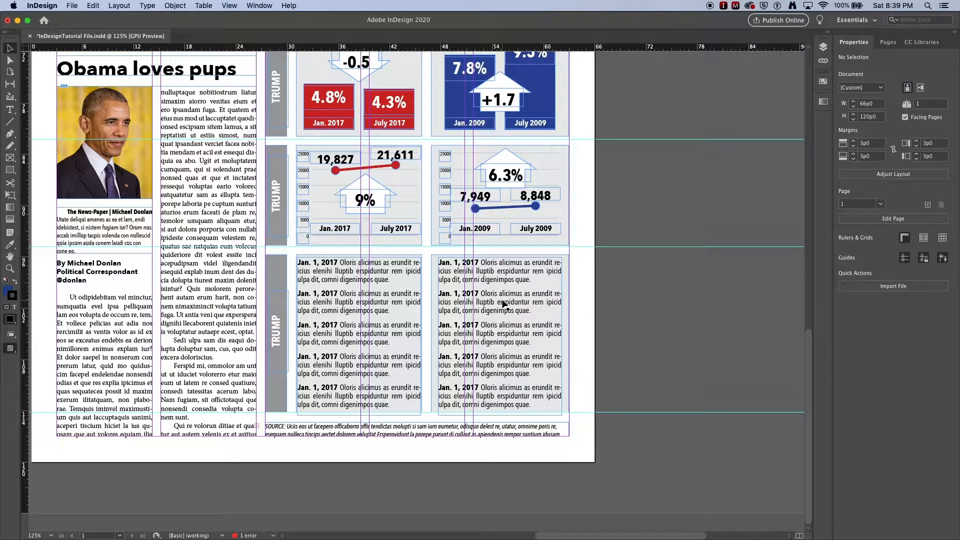
- Fit the whole page in the window and preview it without guides and frame edges
key(super+0)
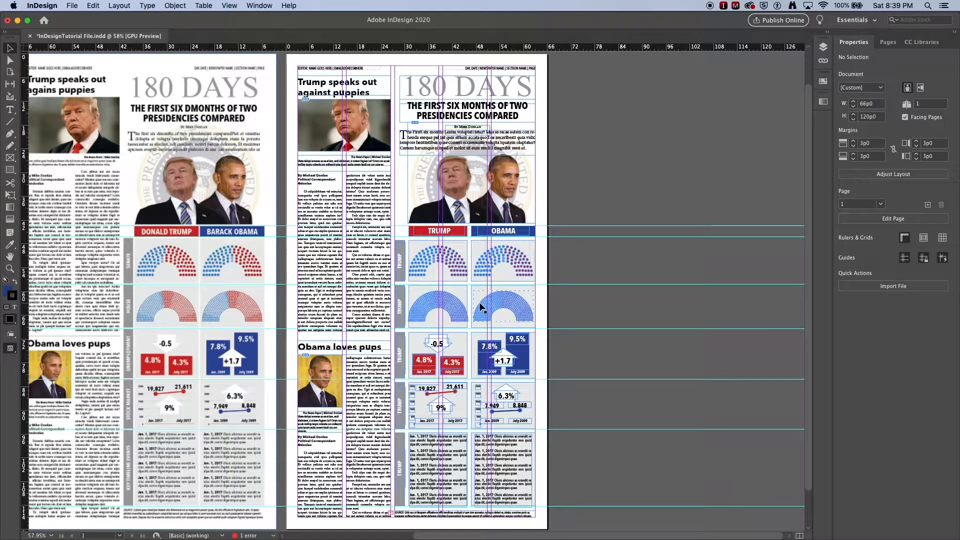
key(w)
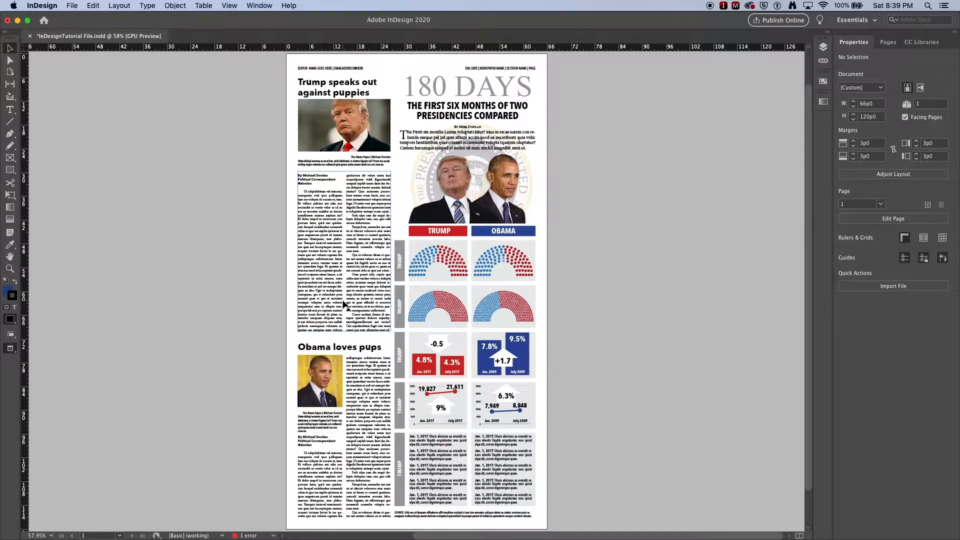
click(152, 292)
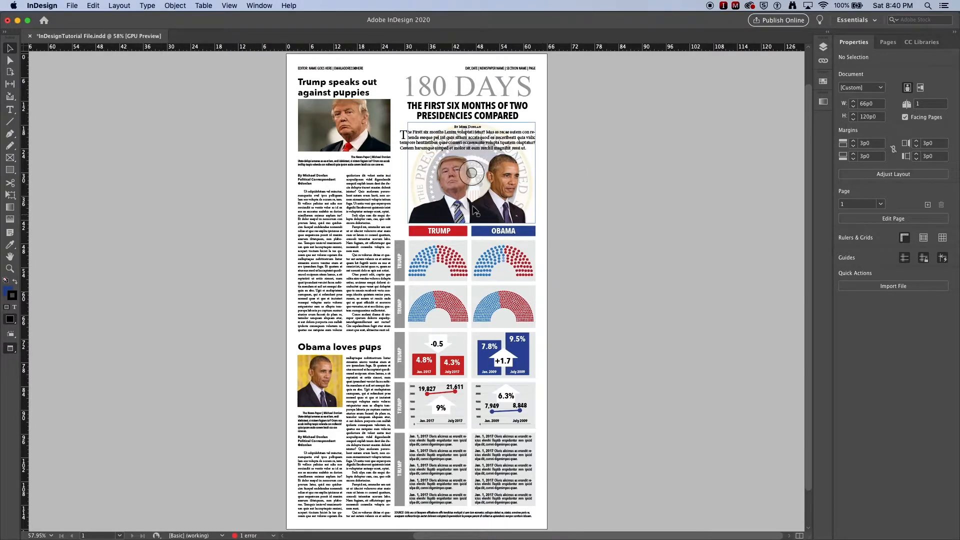
- Nudge the byline frame up towards the headline to a Y position of 17p7, and deselect it
click(468, 128)
key(Up)
key(Up)
key(Up)
key(Up)
key(Up)
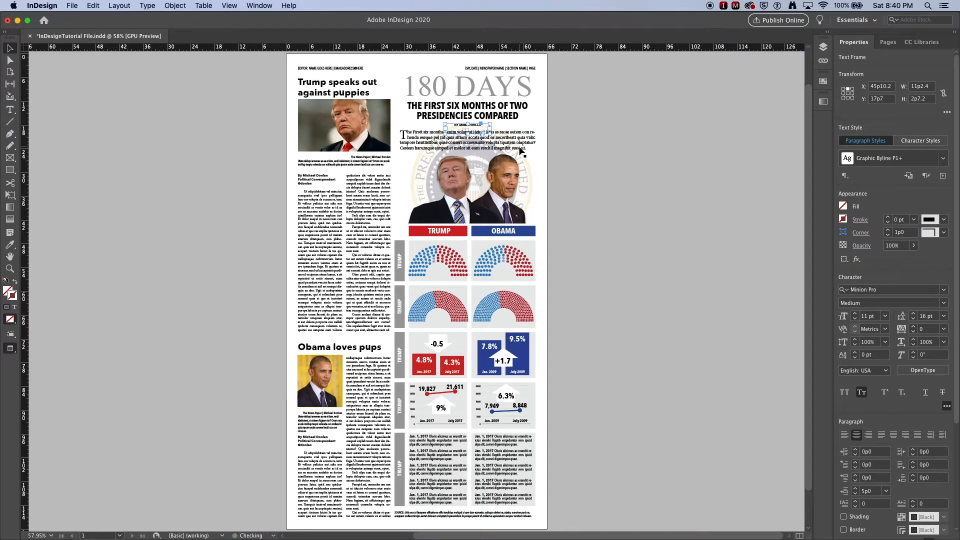
click(621, 166)
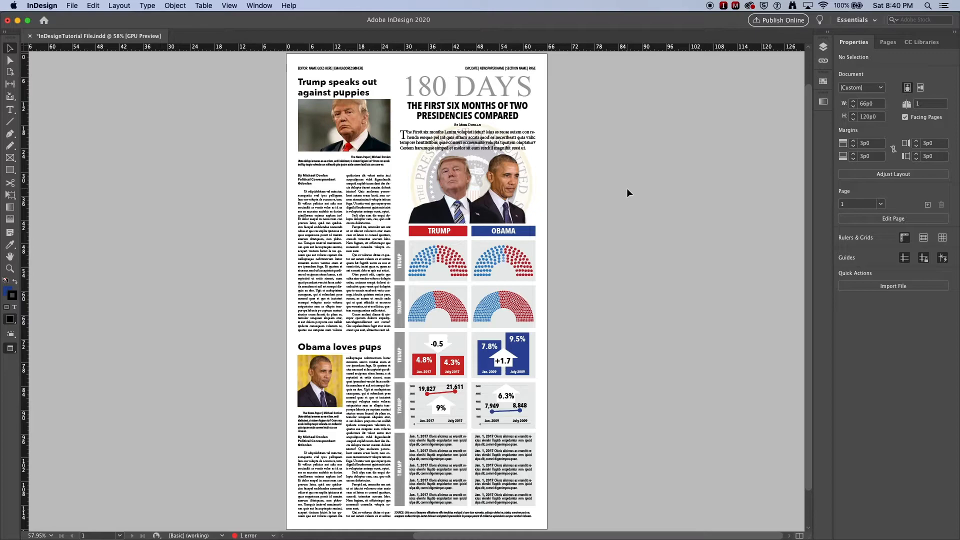